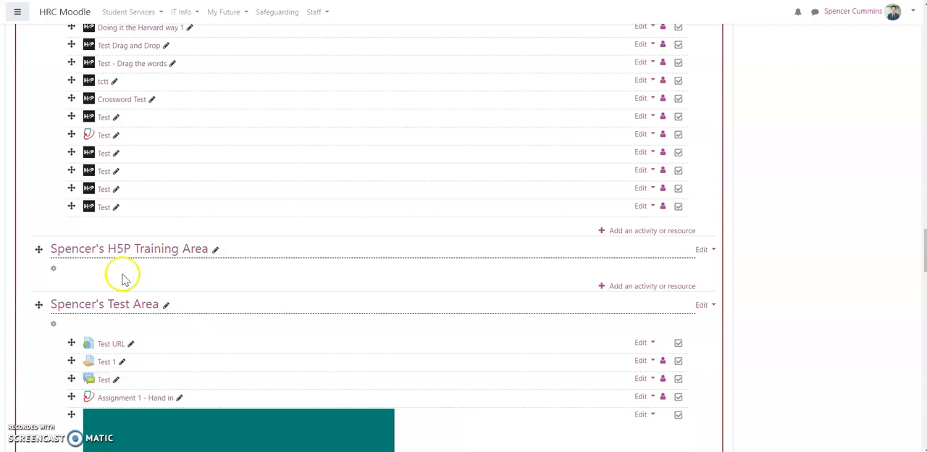
Play the memory game in the Unit 103 - Let's get interactive section until all three card pairs are matched.
scroll(120, 254, up, 1)
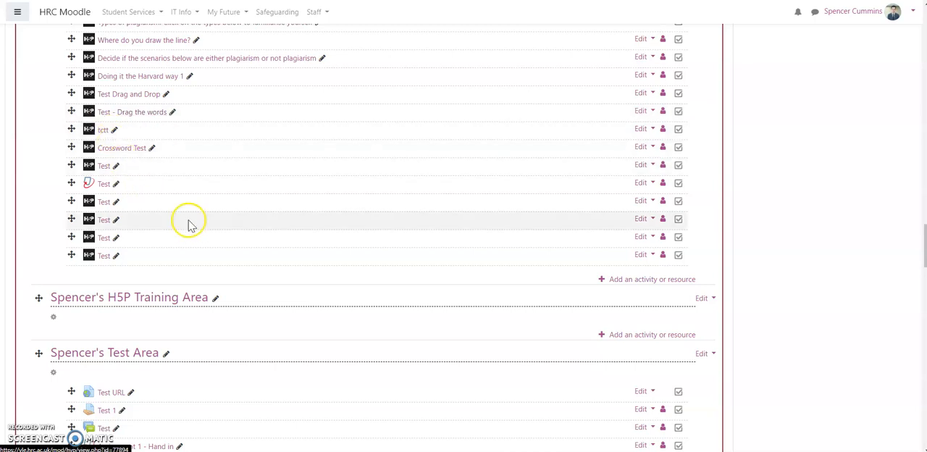
scroll(228, 249, up, 10)
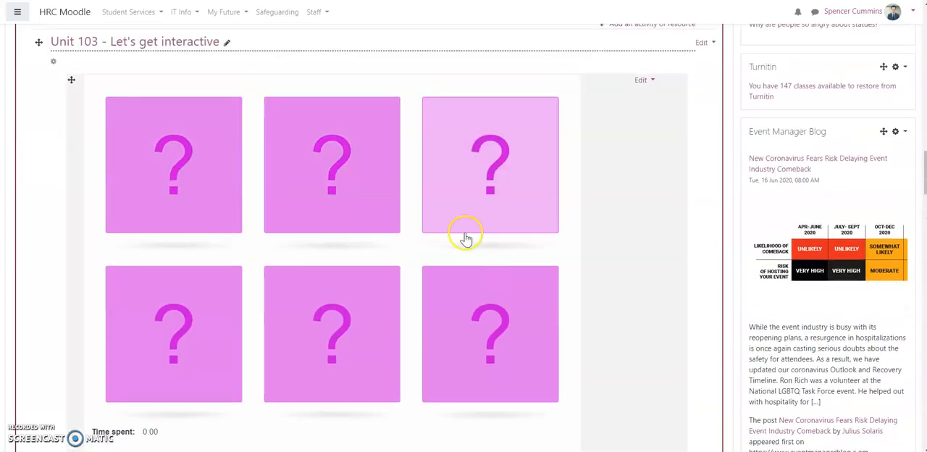
click(468, 203)
click(478, 319)
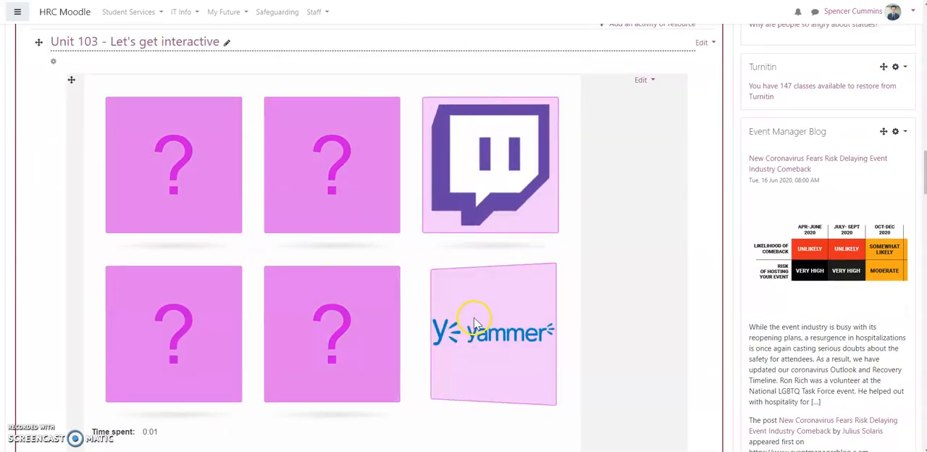
click(324, 228)
click(450, 326)
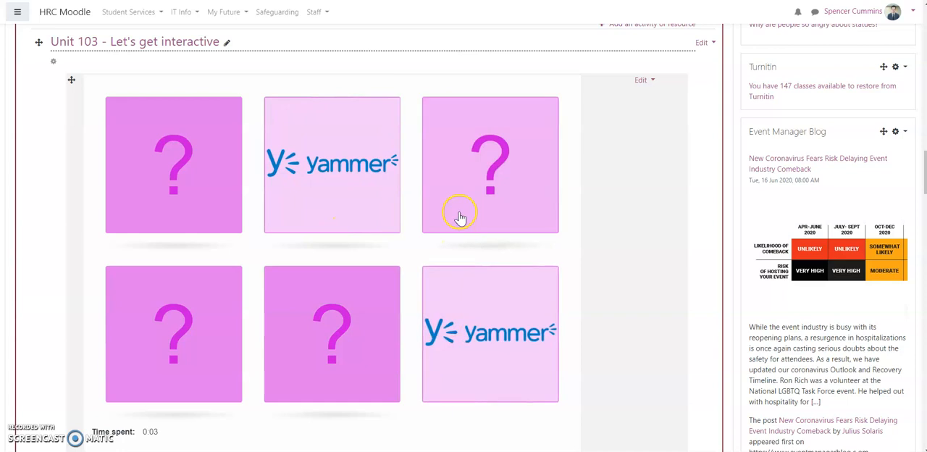
click(459, 213)
click(214, 212)
click(307, 282)
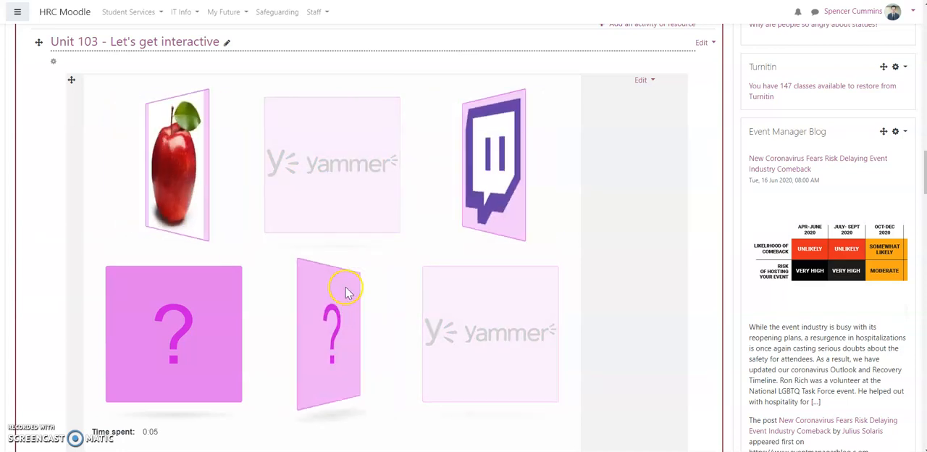
click(429, 209)
click(218, 220)
click(210, 344)
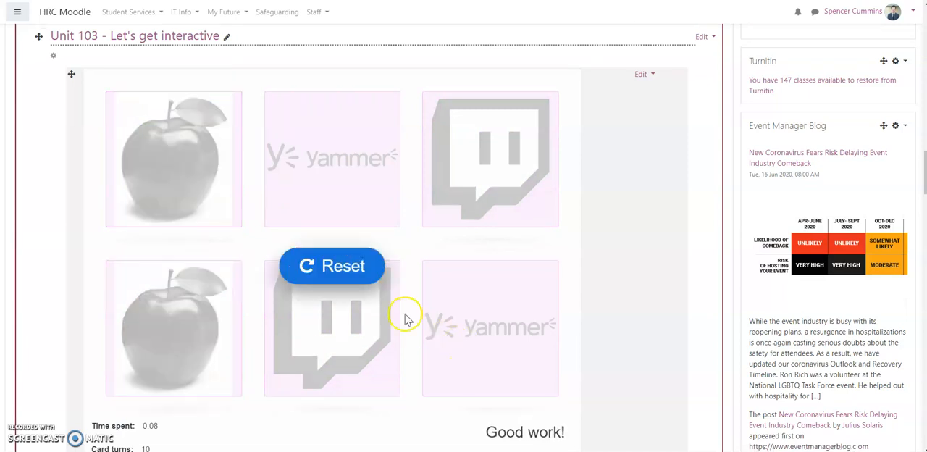
Add a new Interactive Content activity to the H5P Training Area section of the course.
scroll(408, 318, down, 1)
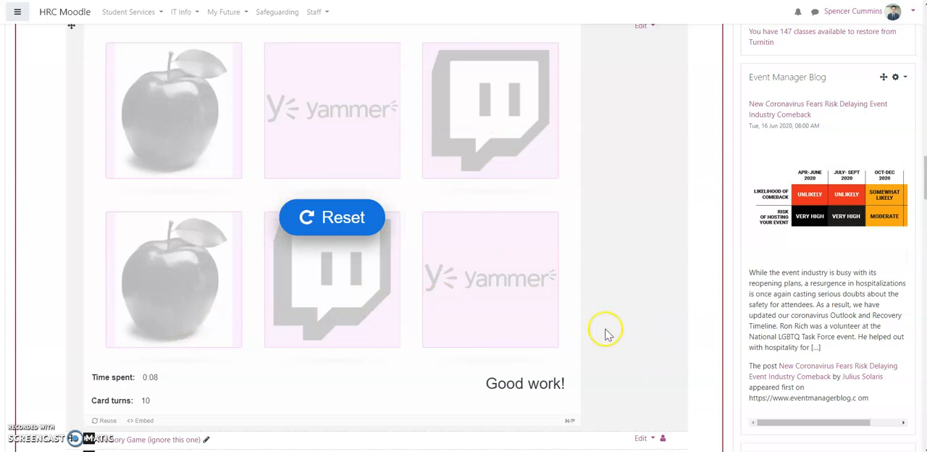
scroll(533, 313, down, 4)
scroll(534, 313, down, 7)
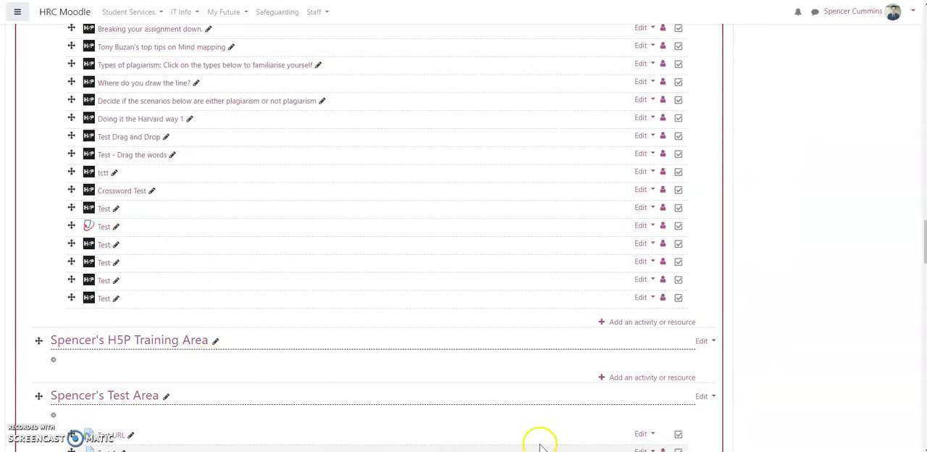
click(685, 381)
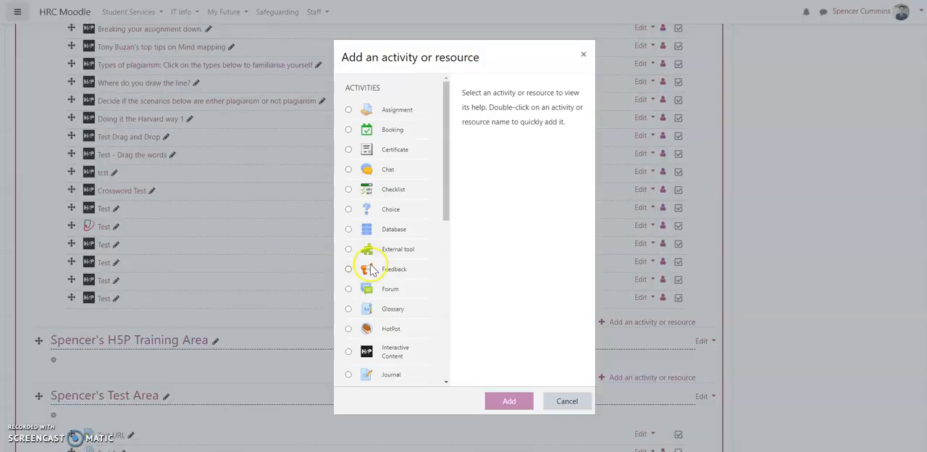
click(348, 353)
click(505, 402)
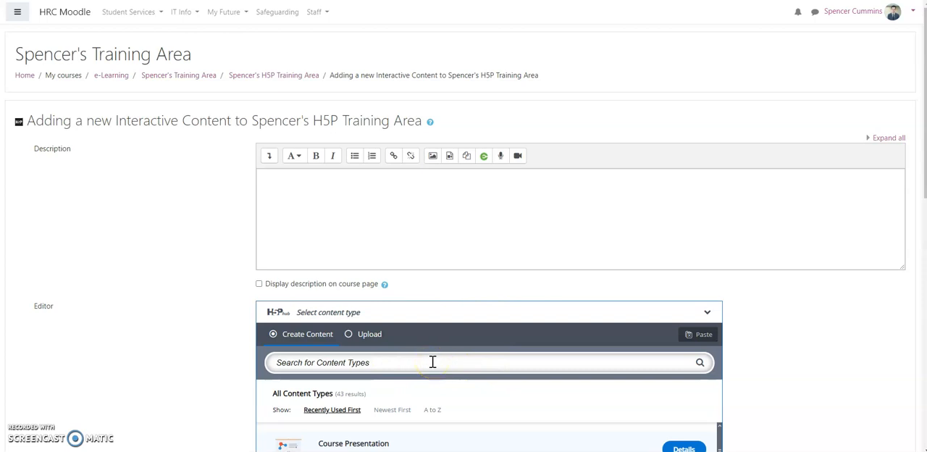
Browse the H5P content types and choose Interactive Video for the new activity.
scroll(751, 348, down, 3)
scroll(642, 348, down, 3)
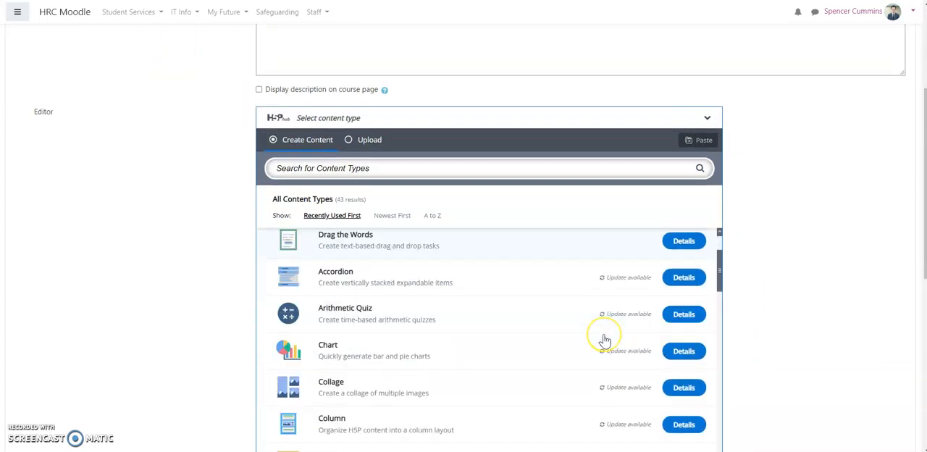
scroll(605, 340, down, 1)
scroll(604, 341, up, 4)
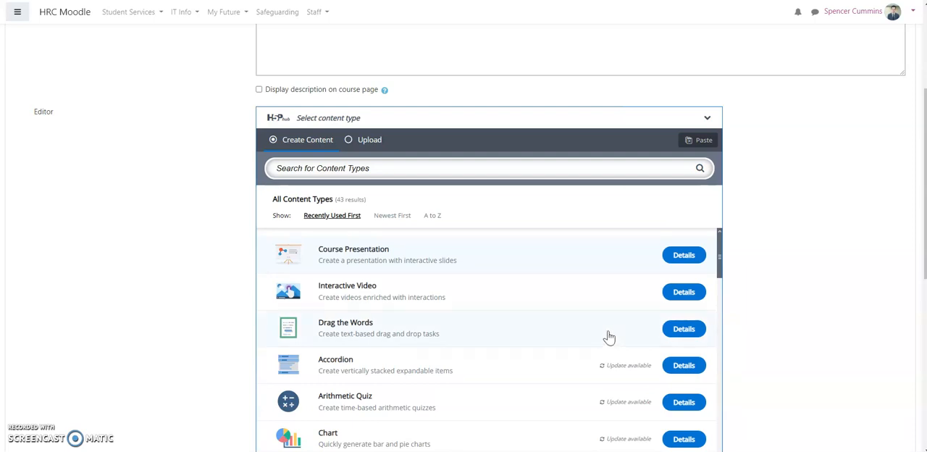
click(668, 297)
click(401, 303)
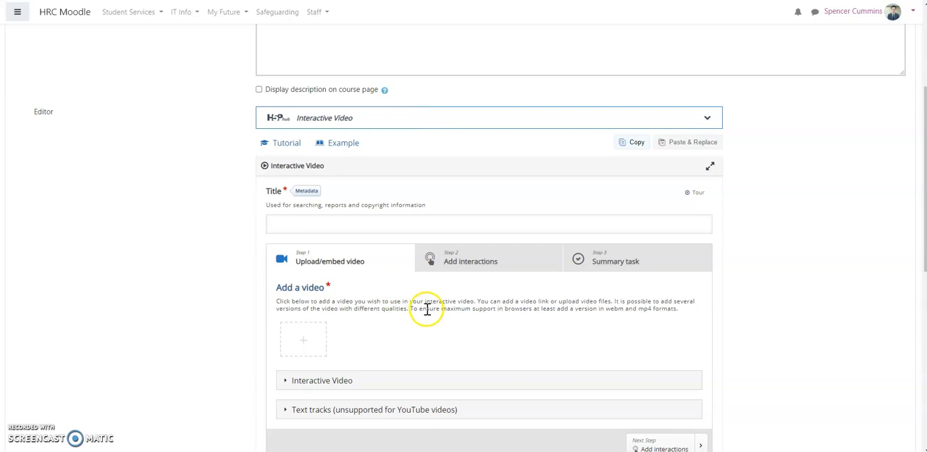
Title the interactive video "Test Video".
scroll(424, 312, down, 1)
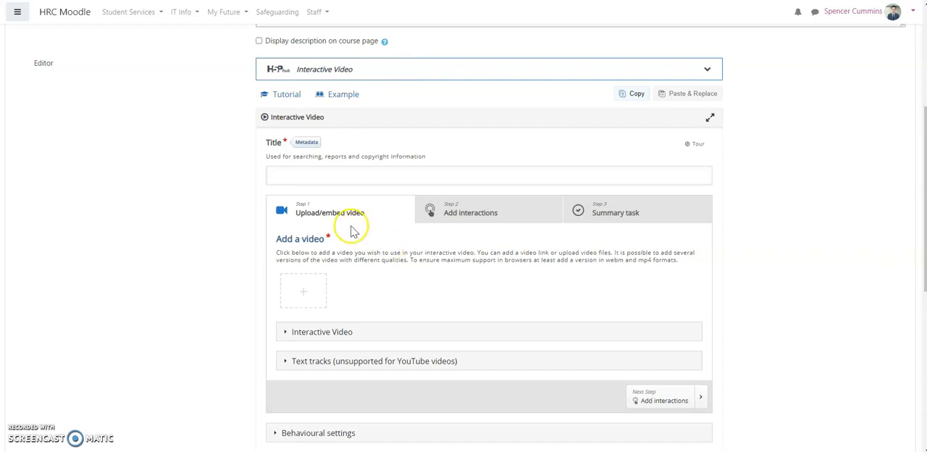
click(291, 176)
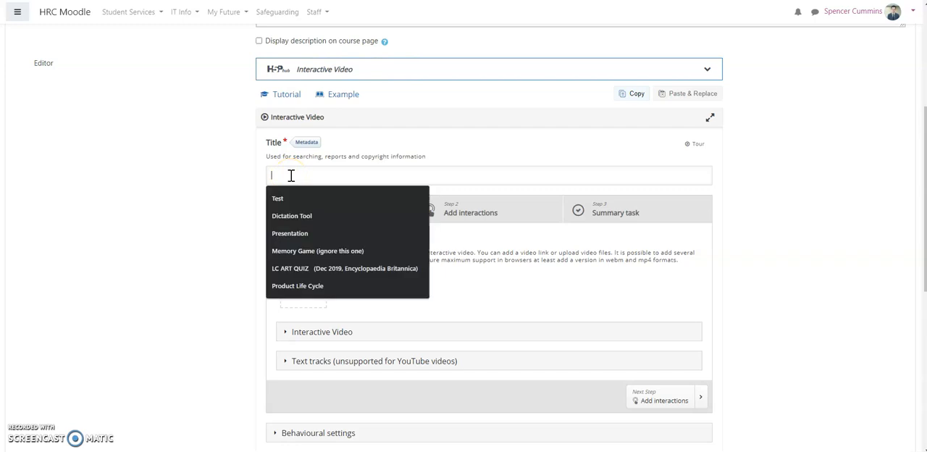
text(Test Video)
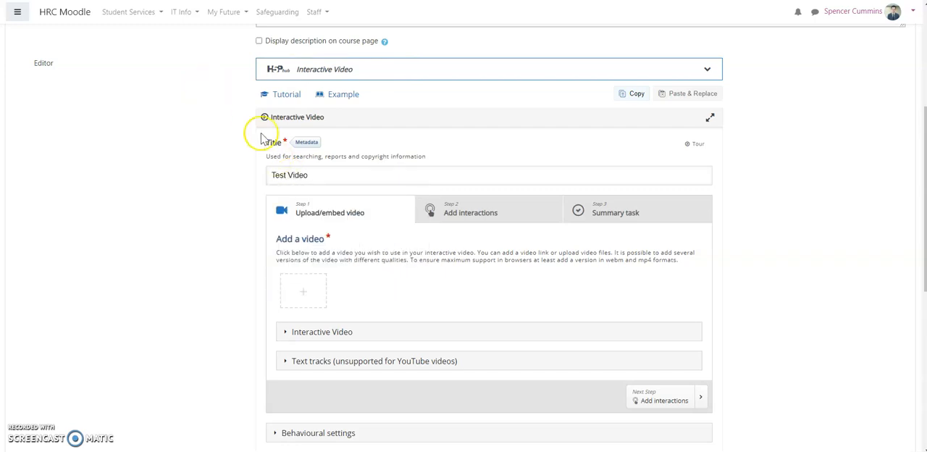
Insert the source video into the interactive video using the copied YouTube link.
click(305, 299)
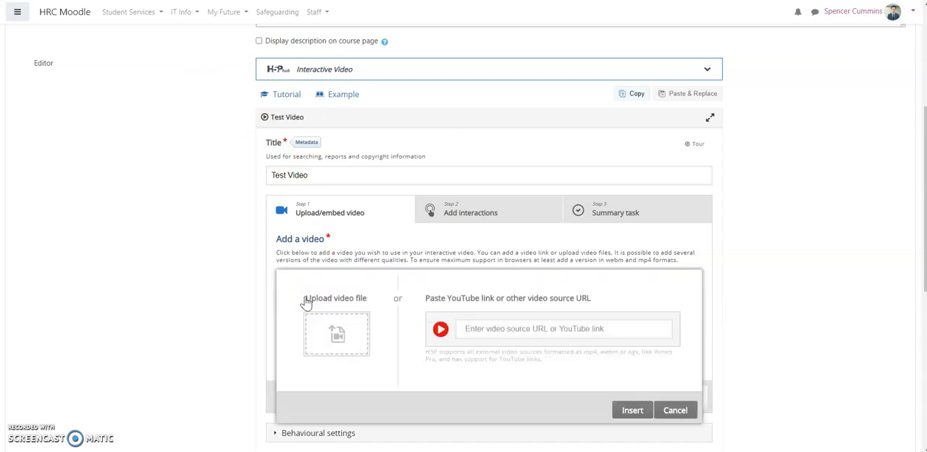
click(311, 337)
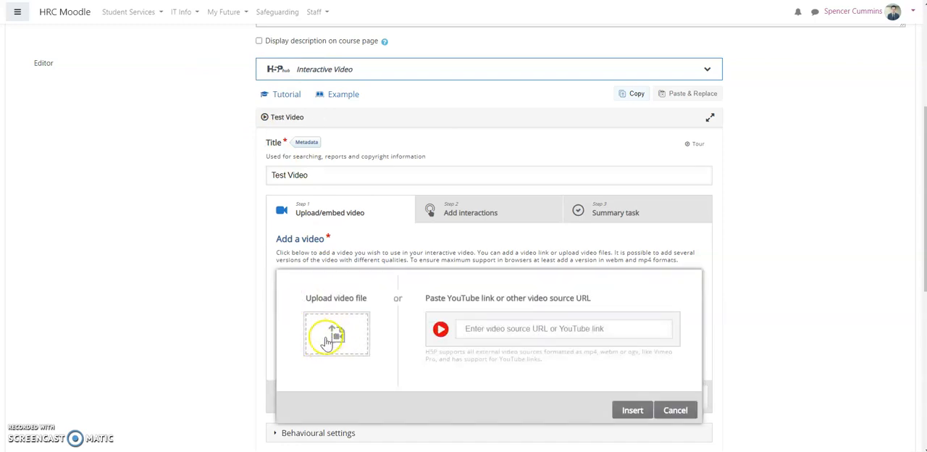
click(521, 330)
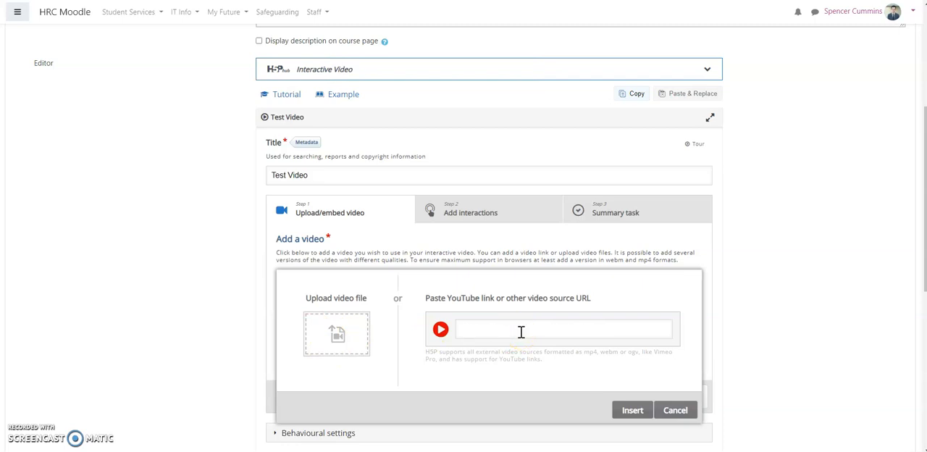
text(https://youtu.be/vqMZv1DN1Gc)
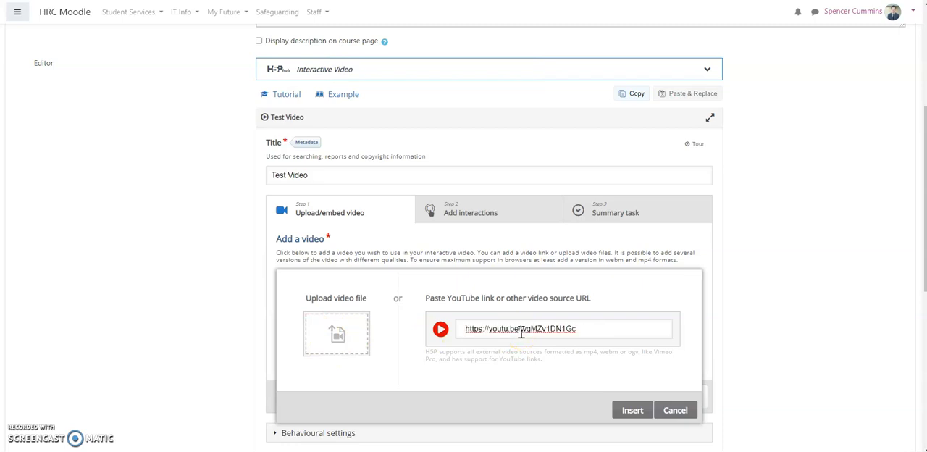
click(628, 411)
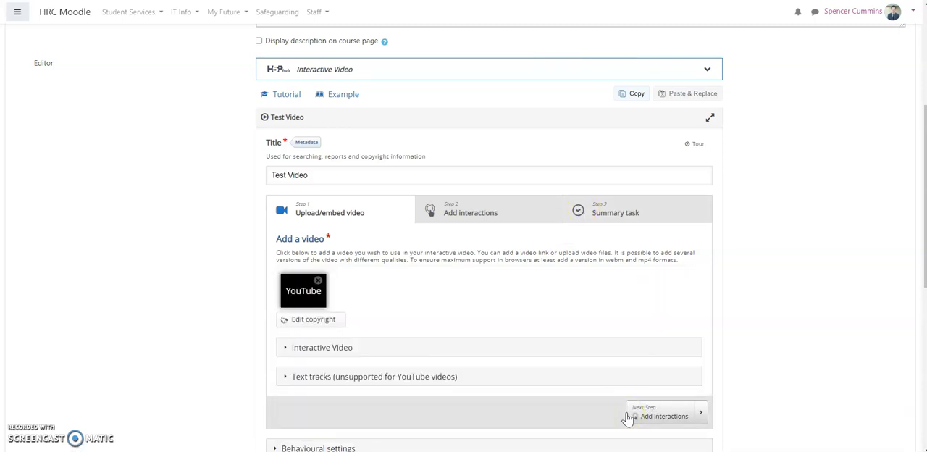
Go to the Add interactions stage, position the video at 0:37 and dismiss the suggested videos overlay.
click(464, 222)
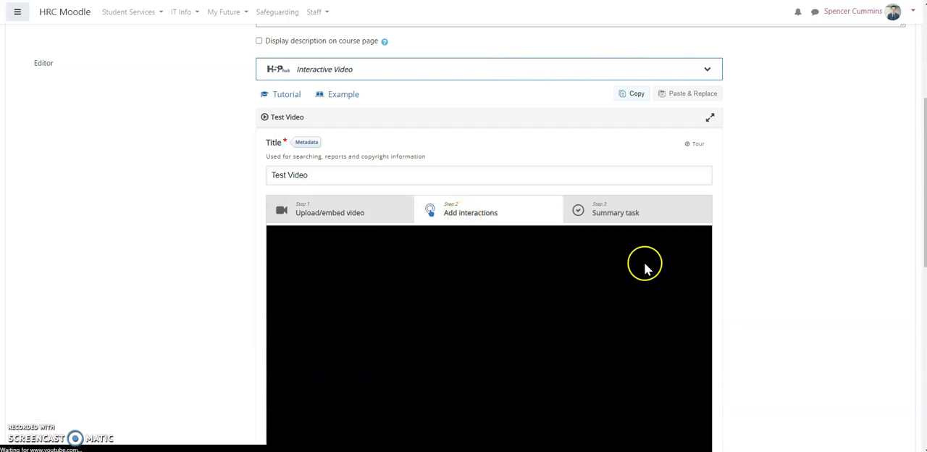
scroll(645, 268, down, 2)
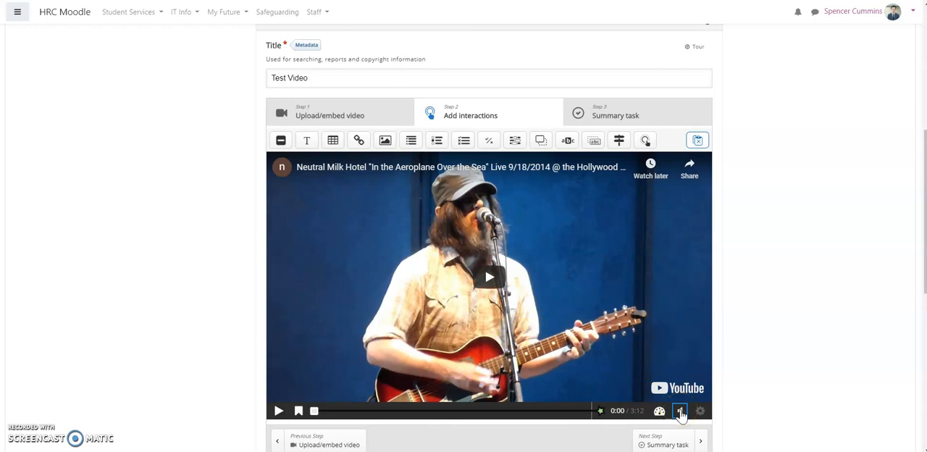
click(366, 412)
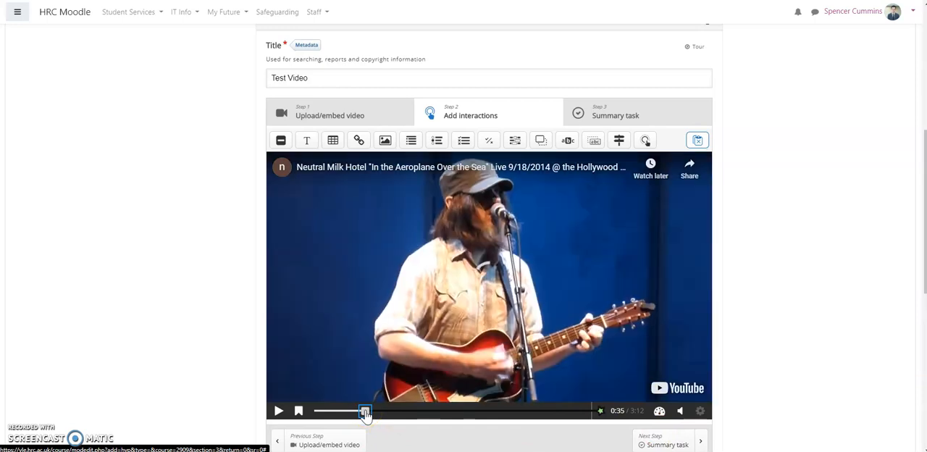
click(279, 411)
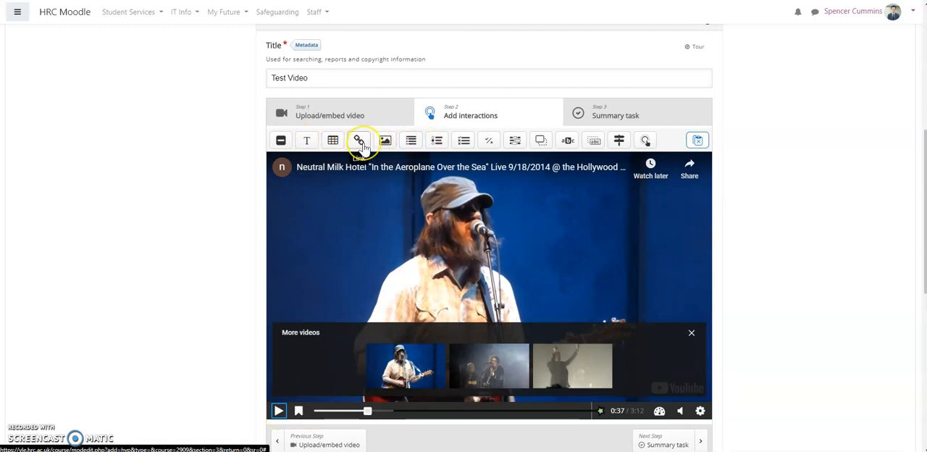
click(691, 335)
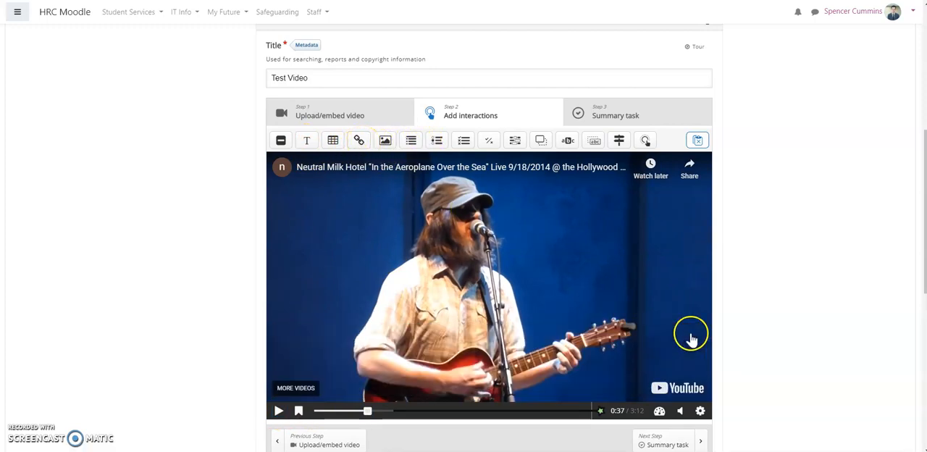
Add a True/False Question at the current video time, set to pause the video and display as a poster.
click(491, 142)
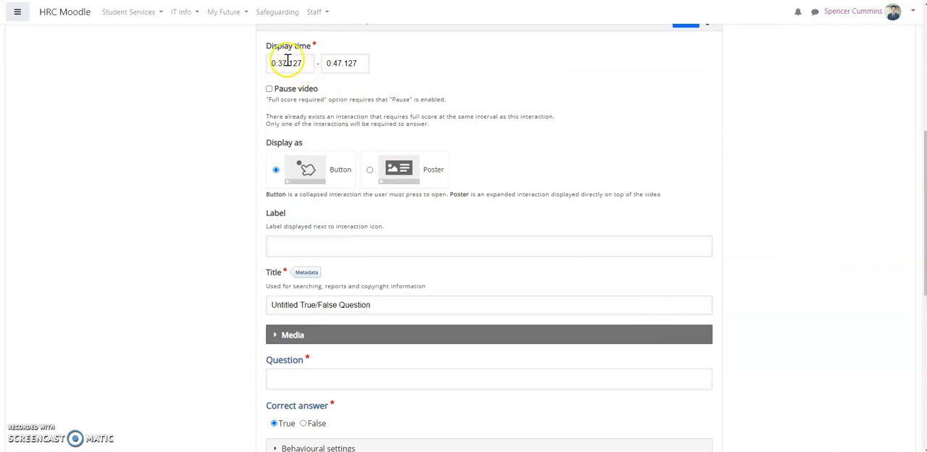
click(339, 65)
click(270, 89)
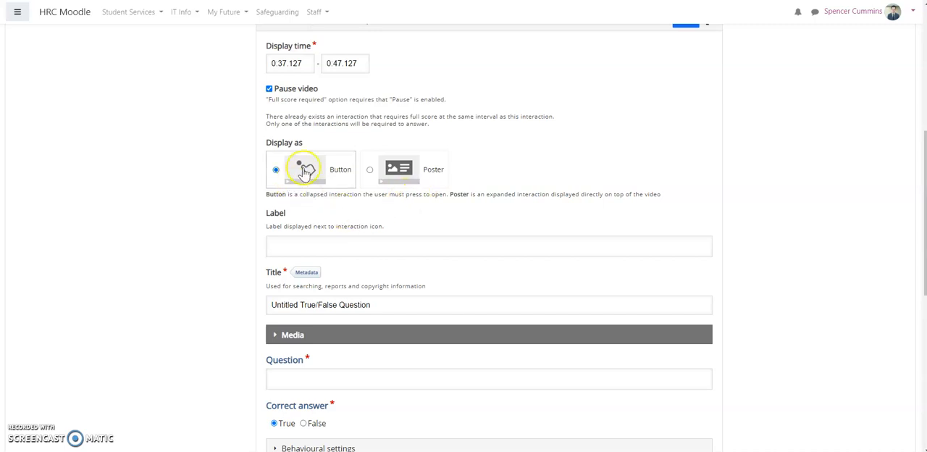
click(369, 172)
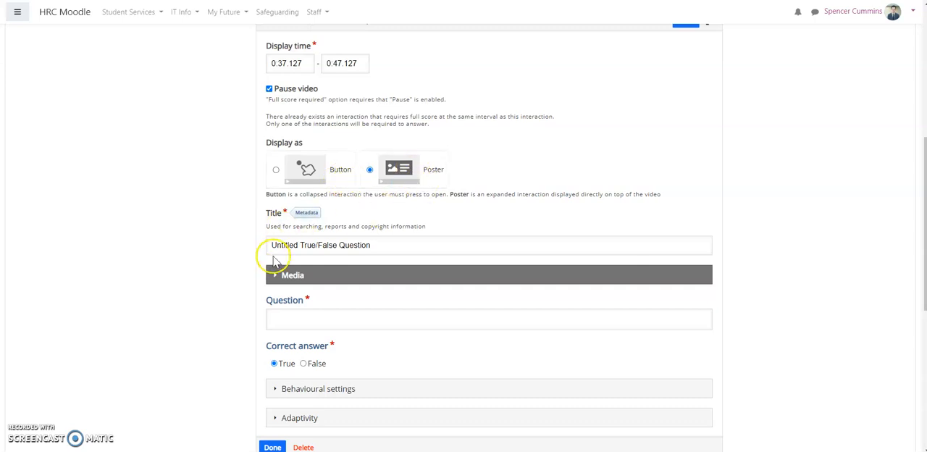
Enter "This man has a beard." as the question text and save the true/false interaction.
click(403, 320)
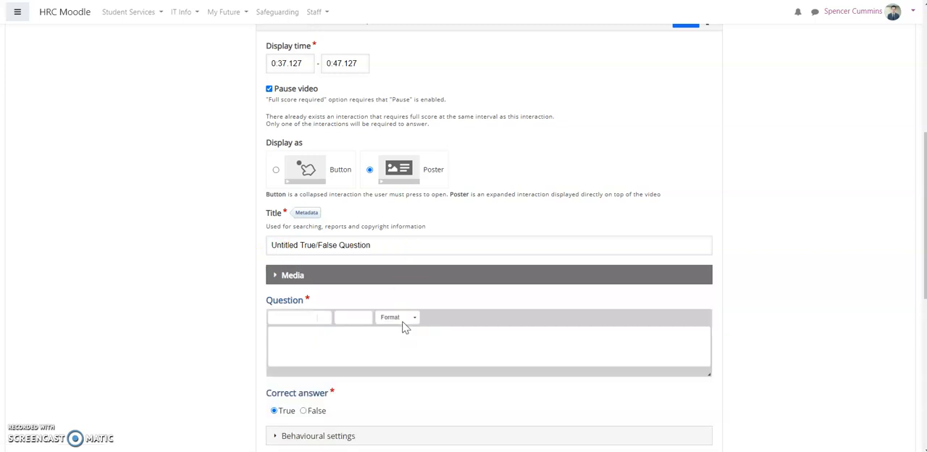
text(Does t)
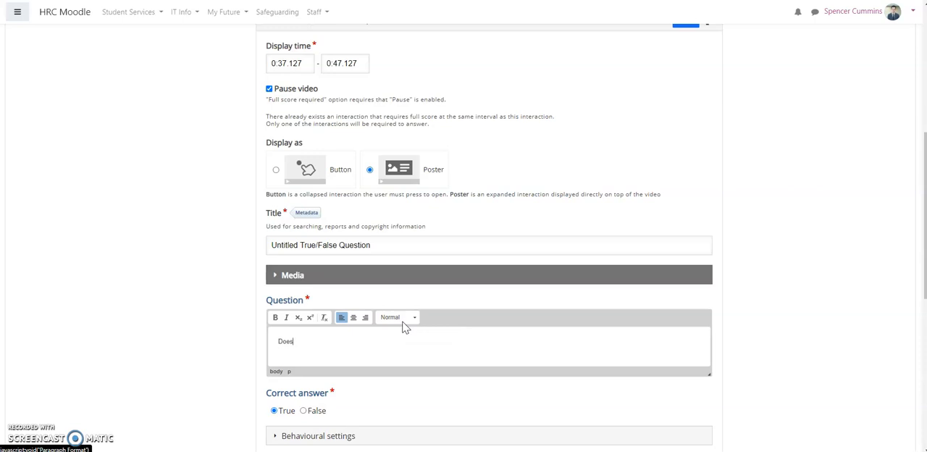
key(BackSpace)
key(BackSpace)
key(BackSpace)
key(BackSpace)
key(BackSpace)
key(BackSpace)
text(This man has a beard)
scroll(238, 332, down, 3)
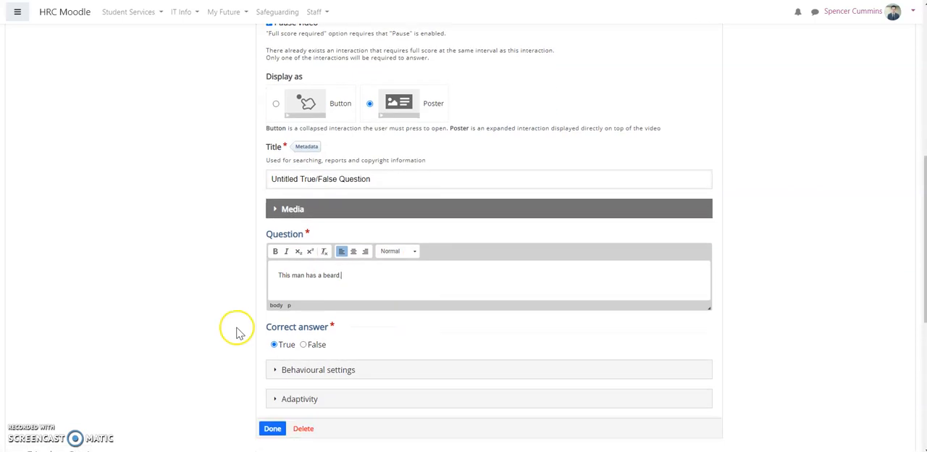
click(272, 300)
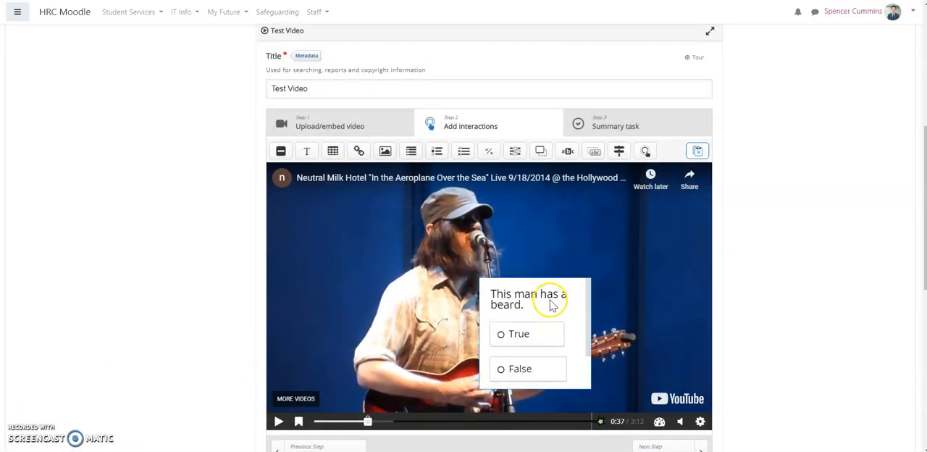
Move the question poster up beside the singer's head, above the guitar neck, and enlarge it slightly.
drag(570, 285, 594, 242)
mouse_move(637, 331)
mouse_down()
mouse_move(654, 313)
mouse_move(642, 322)
mouse_move(645, 340)
mouse_up()
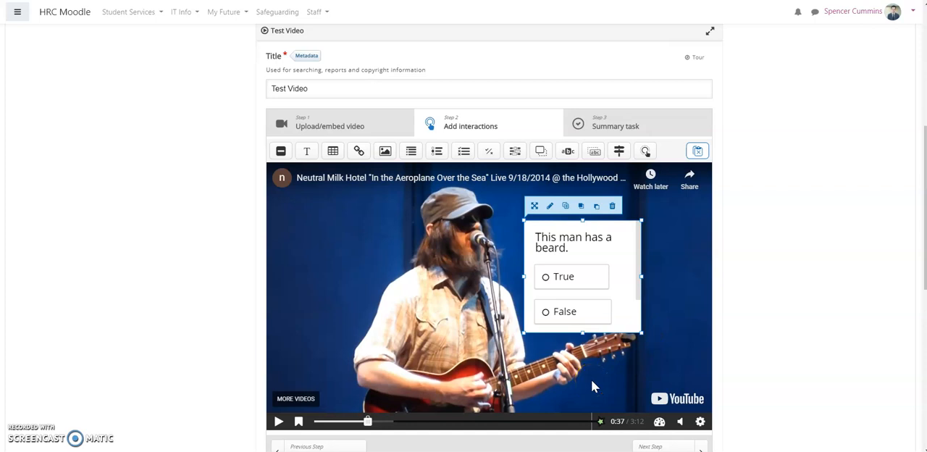
Check the video at 0:21 and 1:42, and review the statement fields of the Summary task stage.
drag(327, 423, 346, 421)
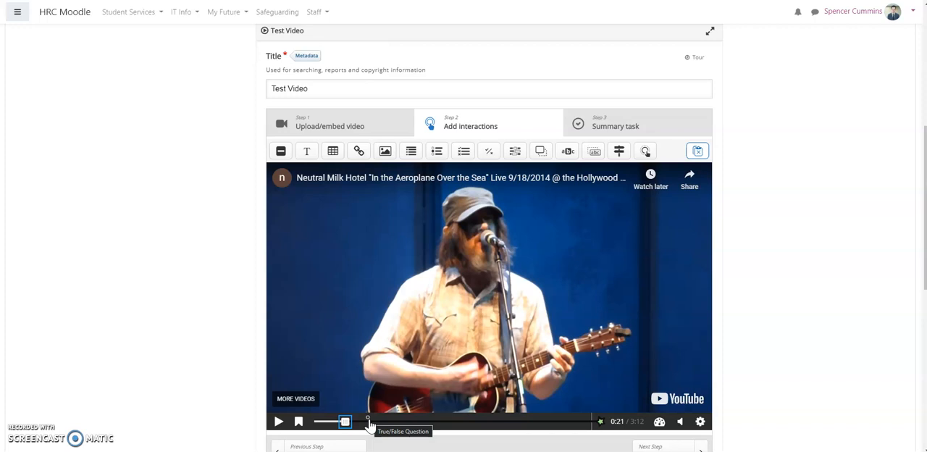
click(461, 424)
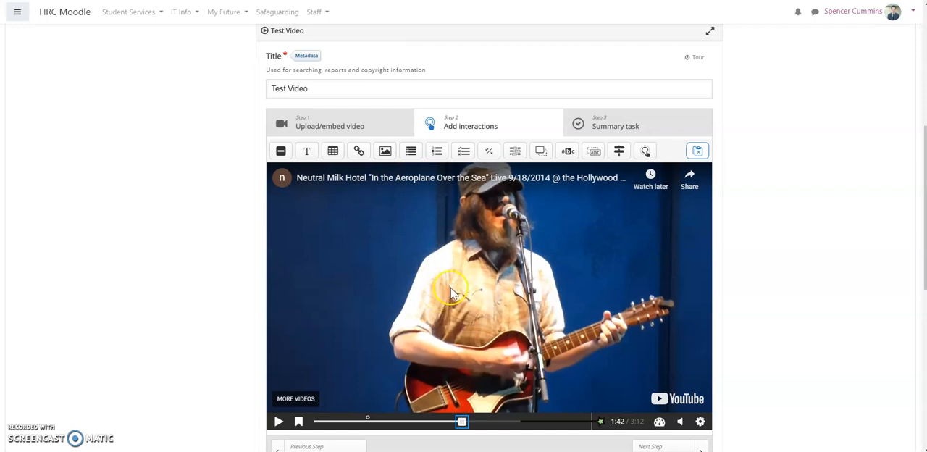
click(623, 132)
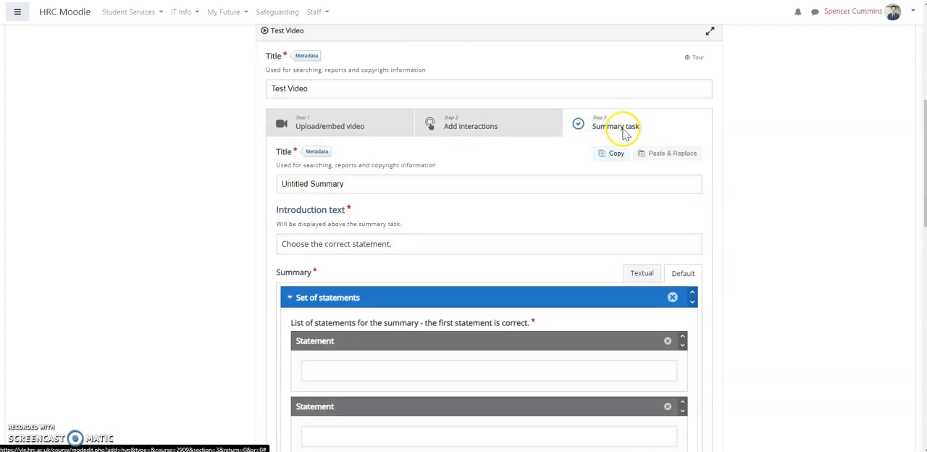
scroll(510, 341, down, 3)
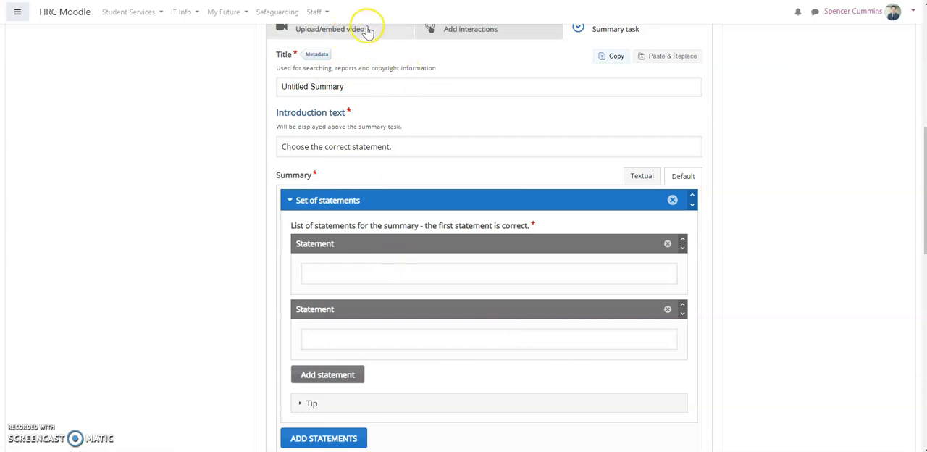
Return to the Add interactions stage and cancel the Interactive Video form to go back to the course page.
click(445, 29)
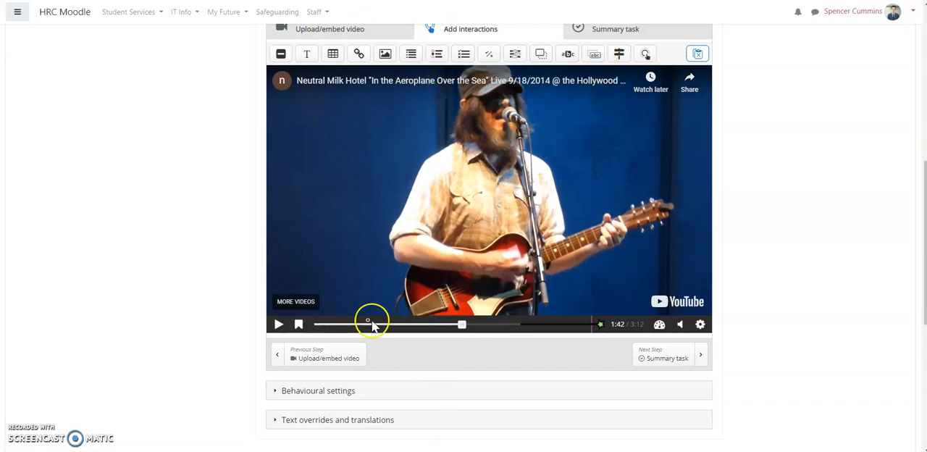
scroll(217, 373, down, 3)
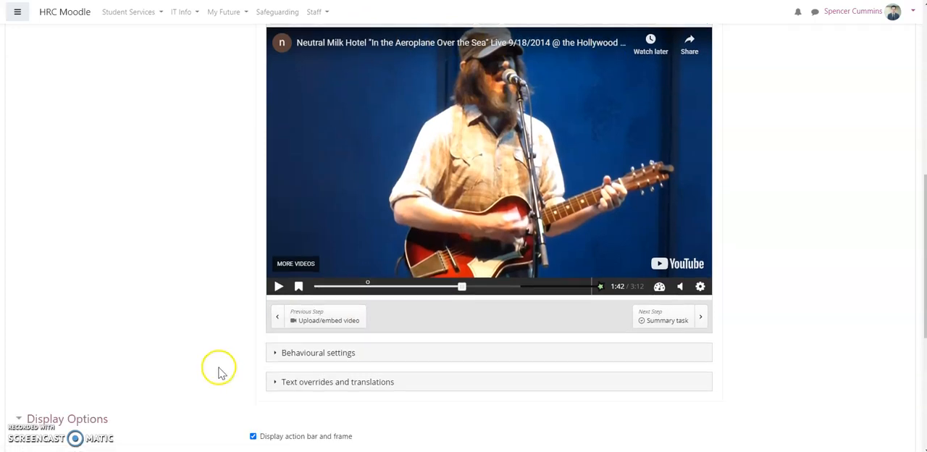
click(433, 444)
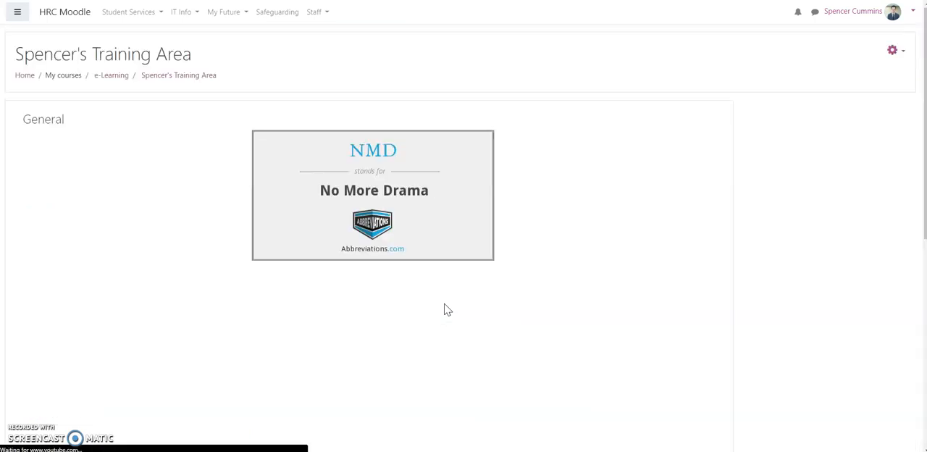
Go to the H5P Training Area section from the section grid on the course page.
scroll(447, 310, down, 3)
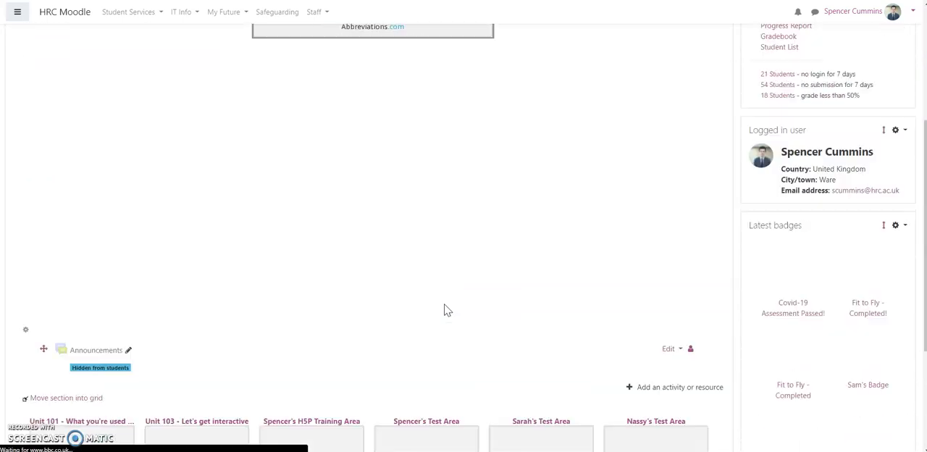
scroll(447, 309, down, 3)
click(345, 283)
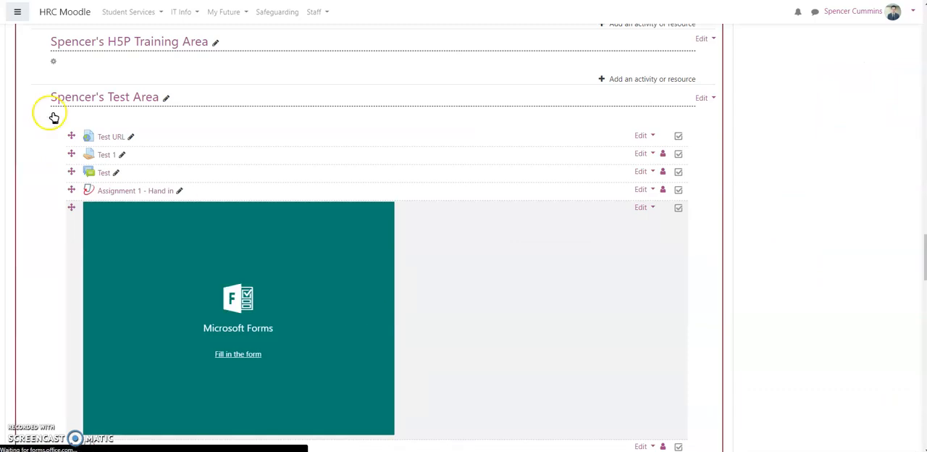
click(18, 14)
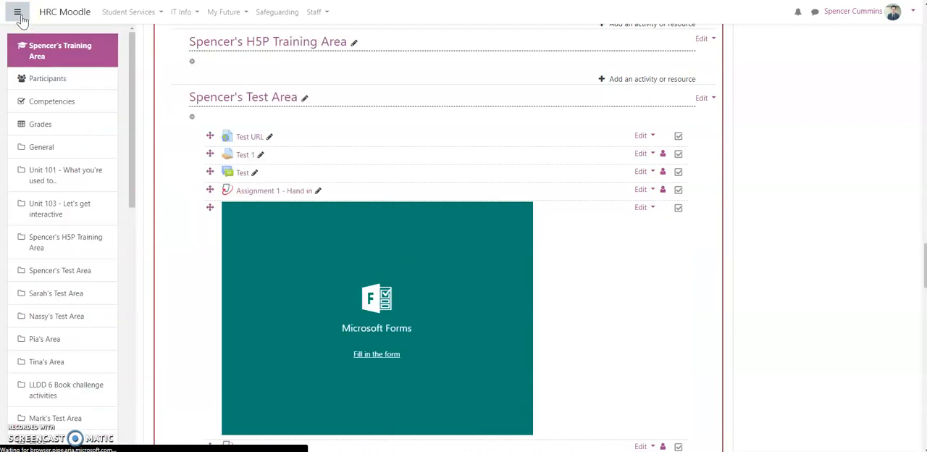
click(51, 135)
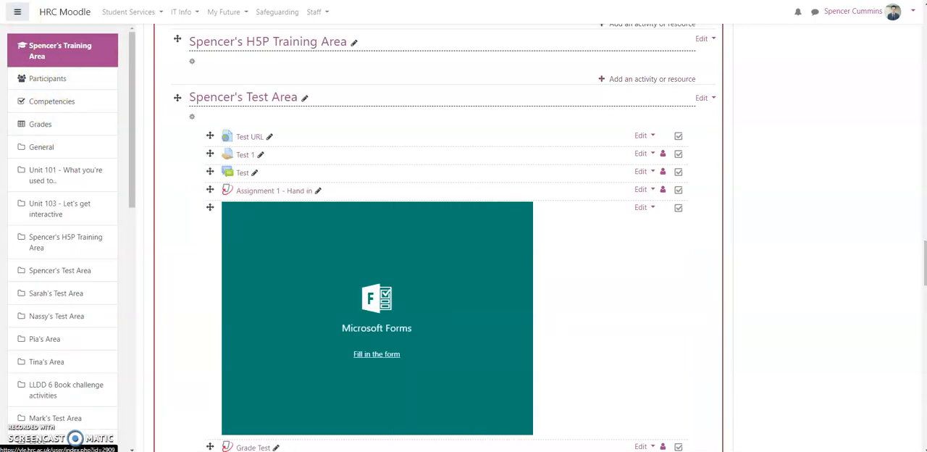
click(18, 14)
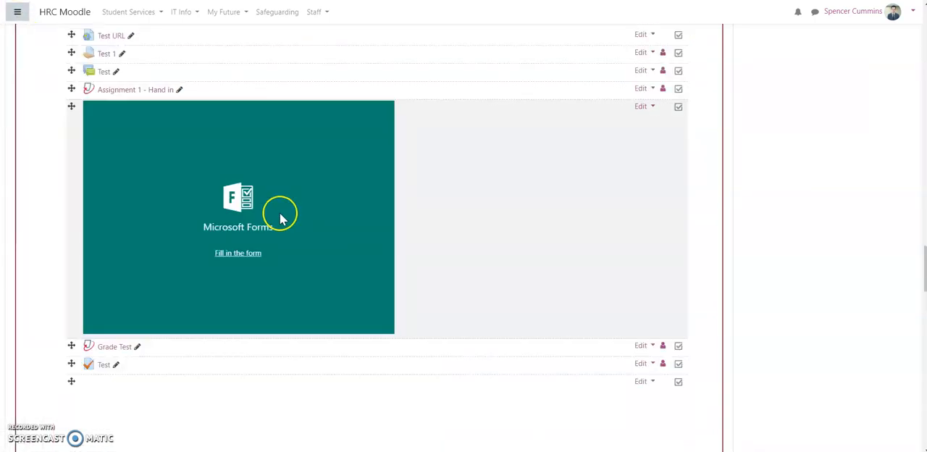
Add a new Interactive Content activity to the empty H5P Training Area section.
scroll(353, 241, up, 2)
scroll(353, 241, up, 3)
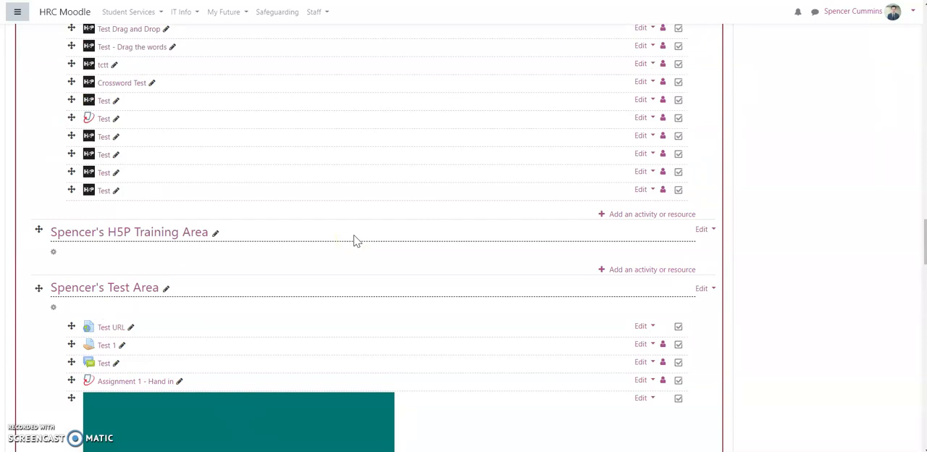
click(681, 270)
scroll(396, 316, down, 2)
click(385, 263)
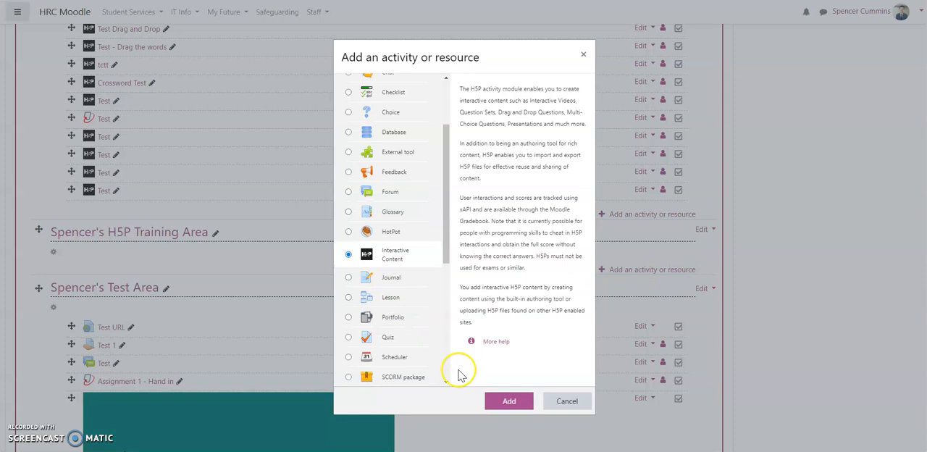
click(492, 400)
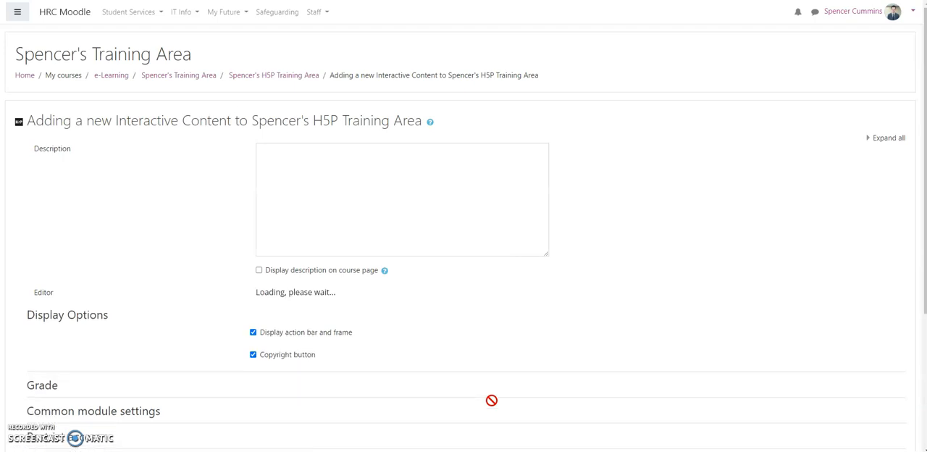
Choose the Drag the Words content type and title it "Drag the Words Example".
scroll(345, 306, down, 3)
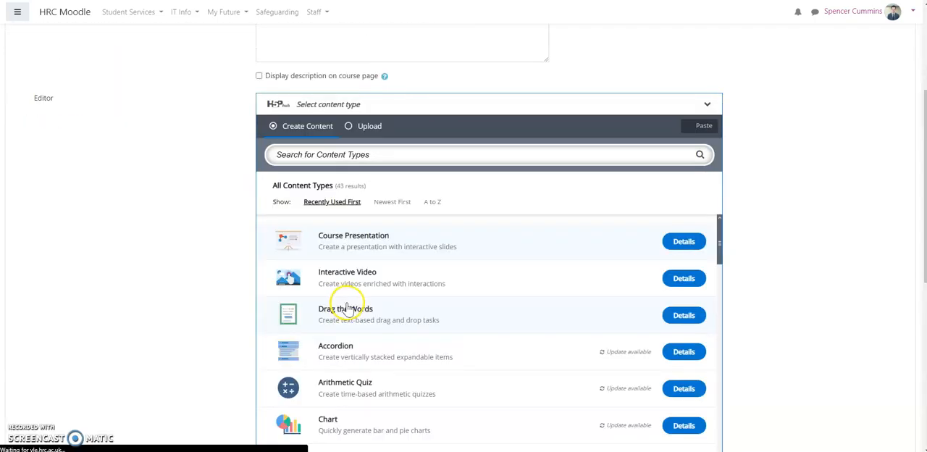
click(432, 347)
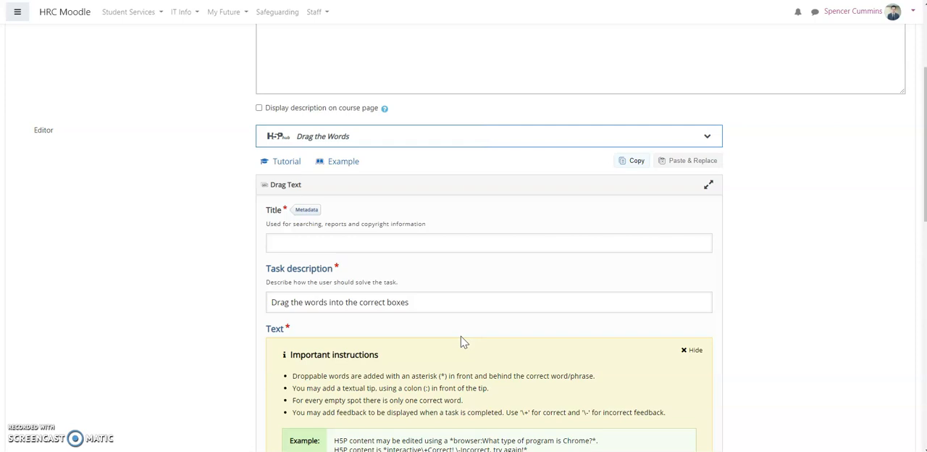
click(307, 241)
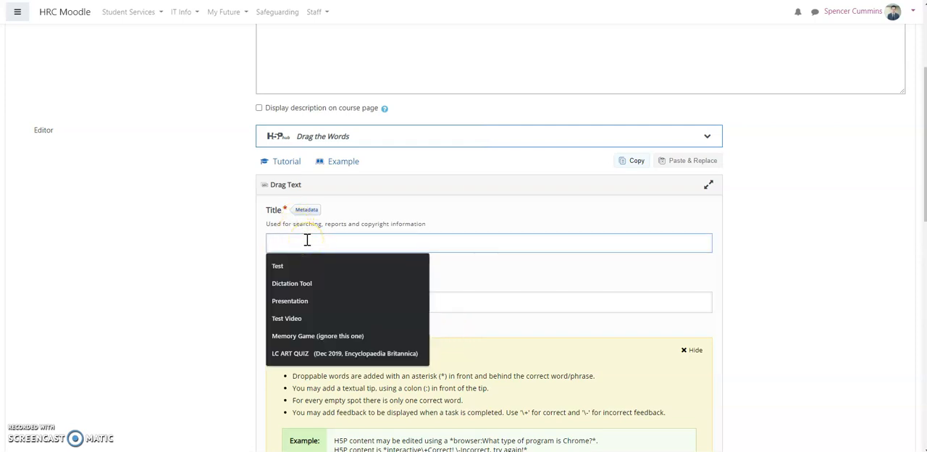
text(Dr)
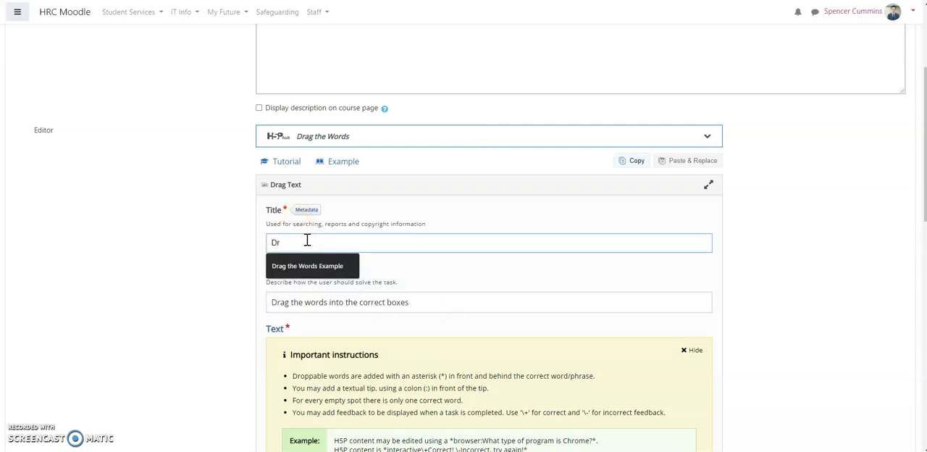
key(Down)
key(Return)
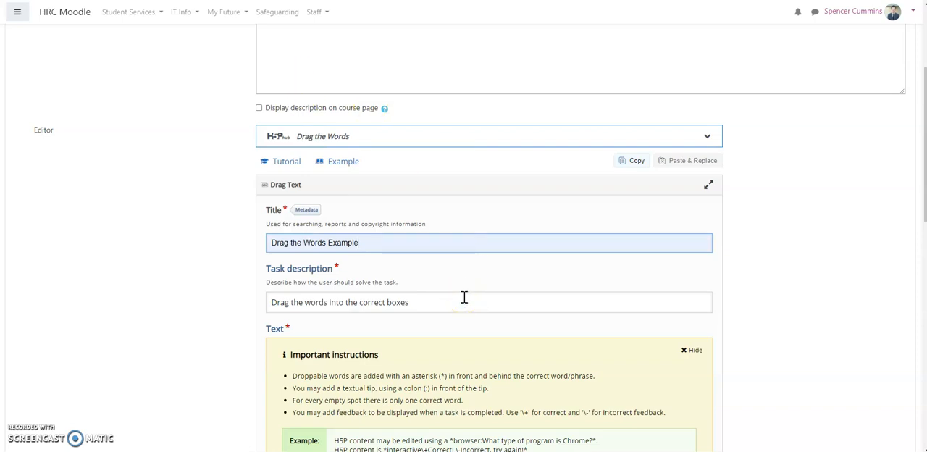
Copy the page heading starting "Adding a new Interactive Content to" into the exercise's Text field and end it with a full stop.
scroll(430, 308, down, 3)
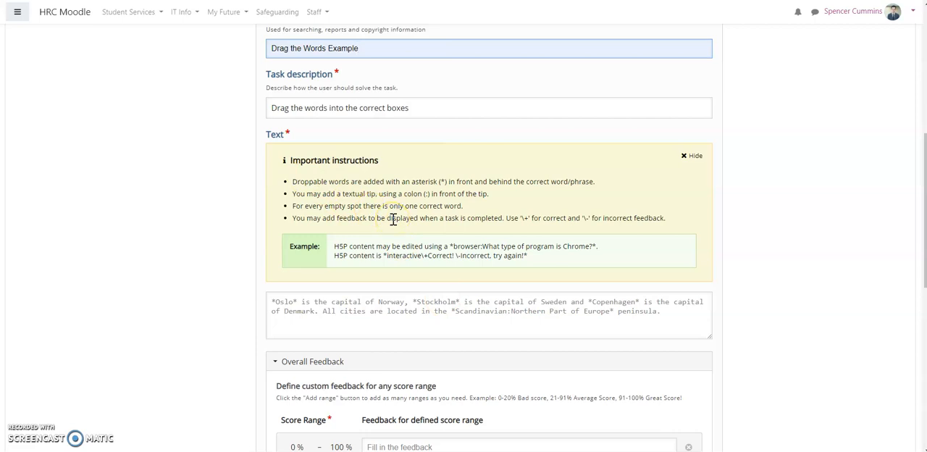
click(379, 308)
scroll(378, 308, up, 5)
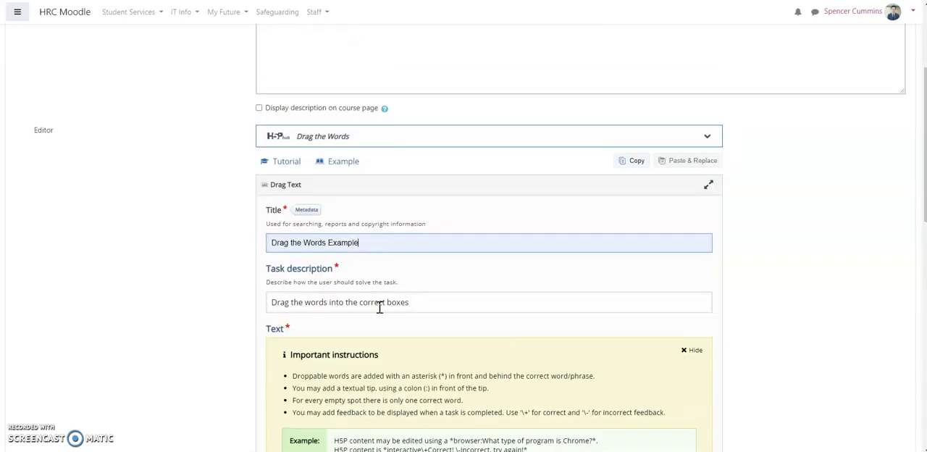
drag(27, 118, 423, 123)
key(ctrl+c)
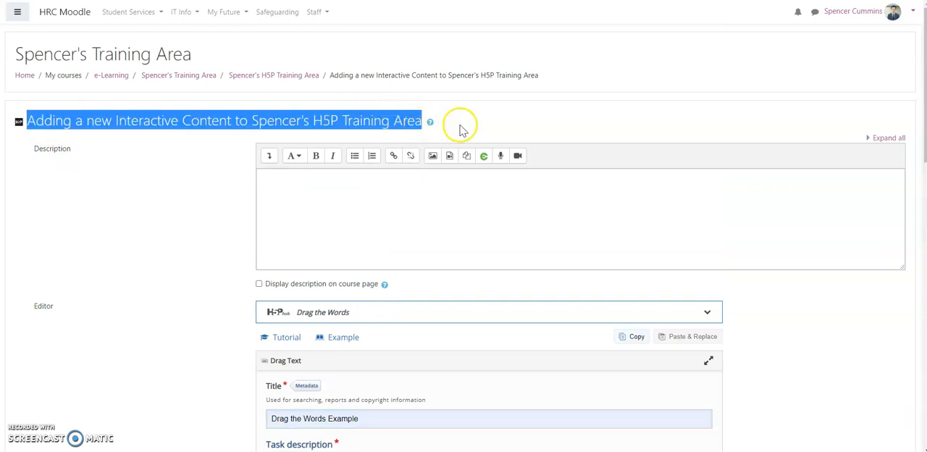
click(538, 123)
scroll(539, 128, down, 4)
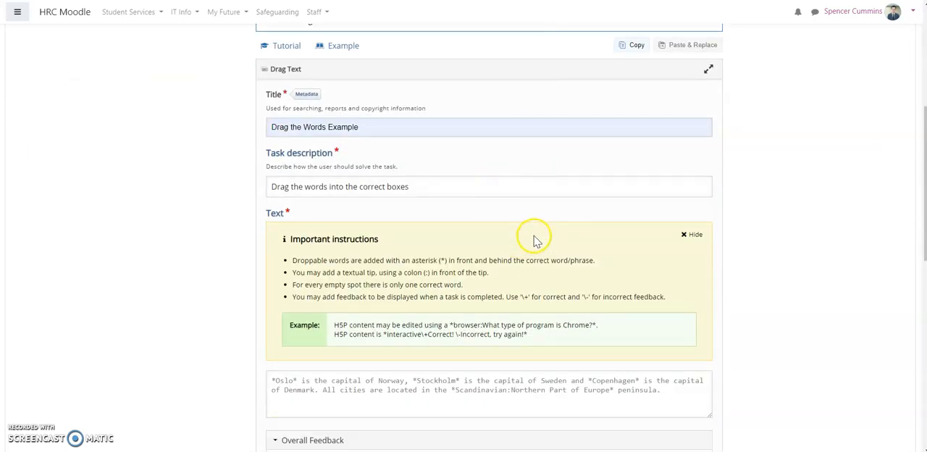
click(425, 394)
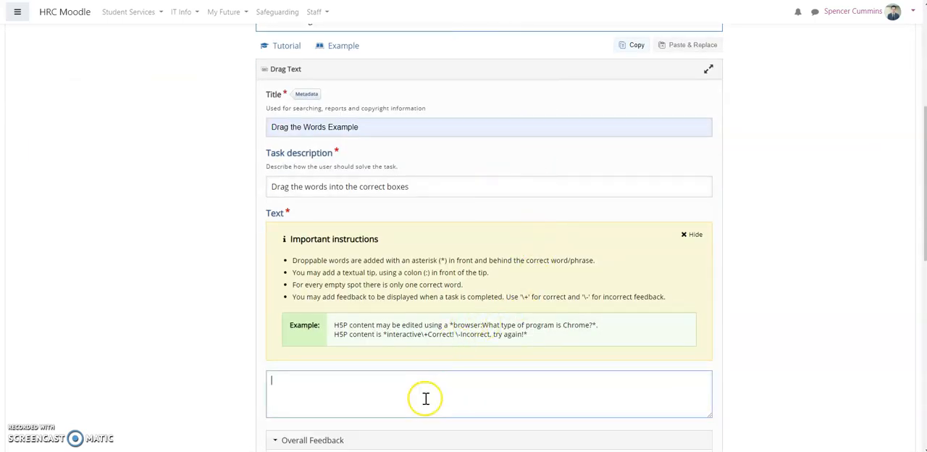
right_click(379, 391)
click(401, 313)
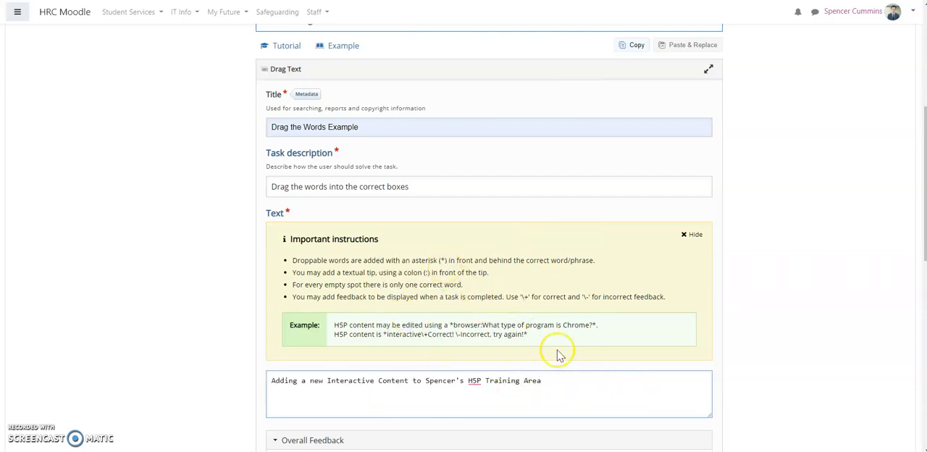
text(.)
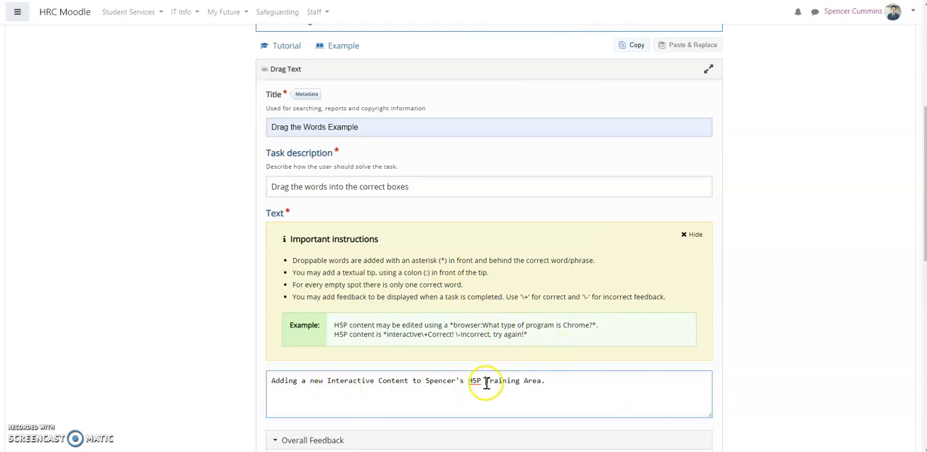
Make the possessive name before "H5P" a droppable word by enclosing it in asterisks.
click(426, 382)
text(*)
key(Right)
key(Right)
key(Right)
key(Right)
key(Right)
key(Right)
key(Right)
key(Right)
key(Right)
text(*)
Make "new" a droppable word in the sentence by enclosing it in asterisks.
key(ctrl+Left)
key(ctrl+Left)
key(ctrl+Left)
key(ctrl+Left)
key(ctrl+Left)
key(ctrl+Left)
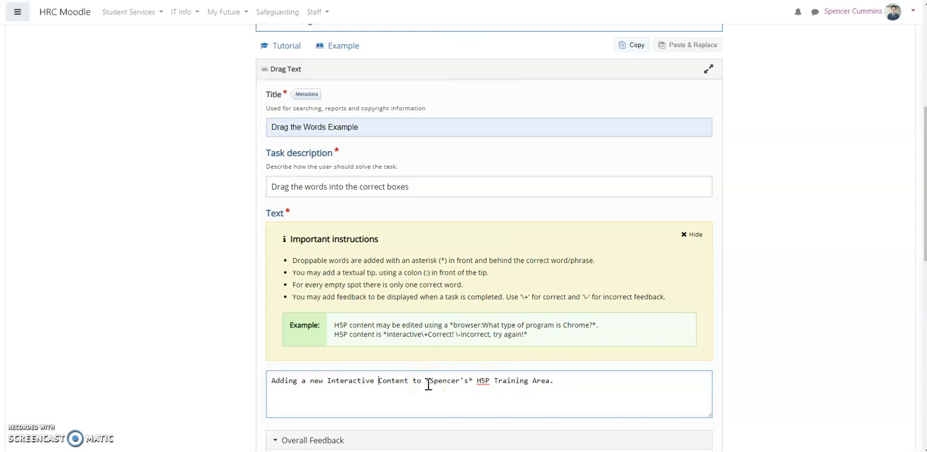
text(*)
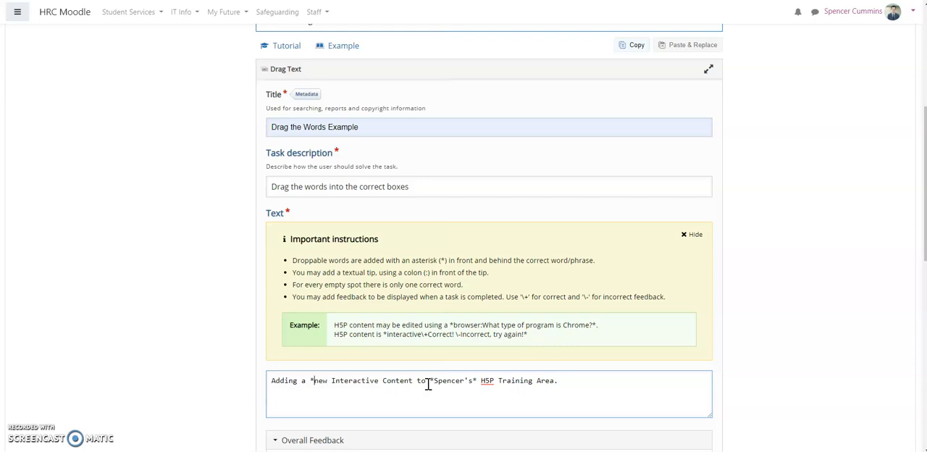
key(Right)
key(Right)
key(Right)
text(*)
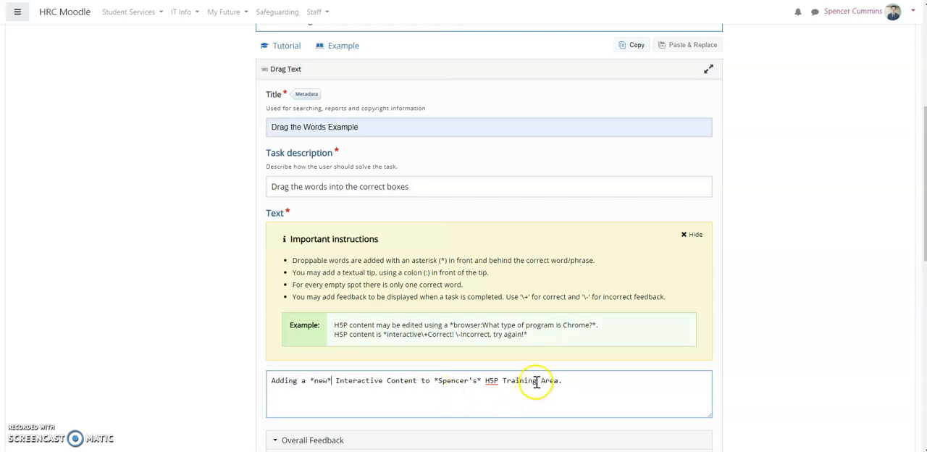
Make "Training" a droppable word in the sentence by enclosing it in asterisks.
click(508, 378)
text(*)
key(ctrl+Right)
text(*)
Save the Drag the Words activity and display it.
scroll(490, 302, down, 4)
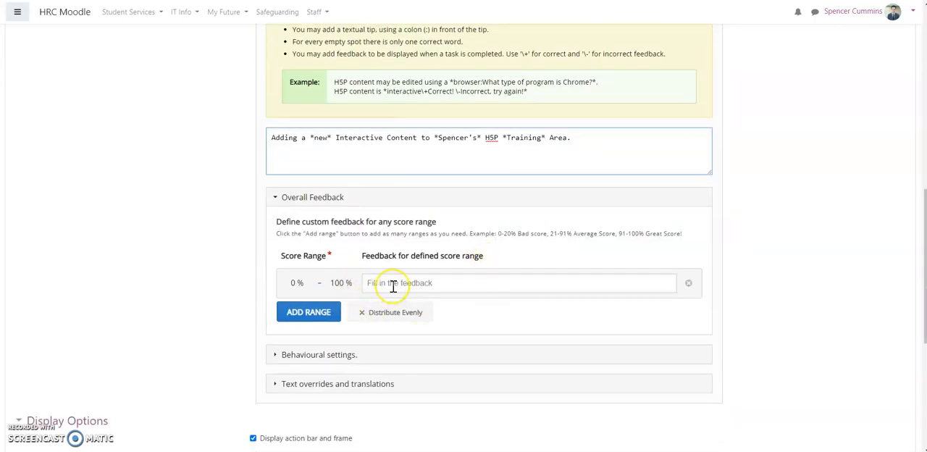
click(314, 318)
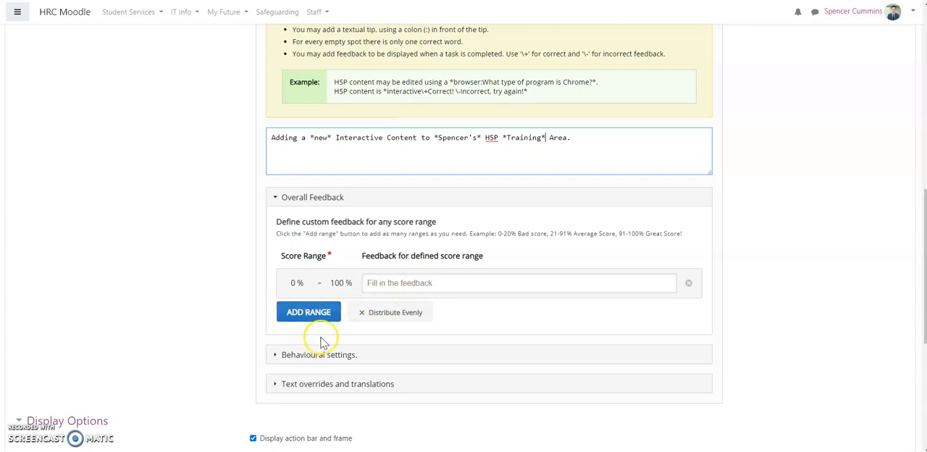
scroll(325, 337, down, 4)
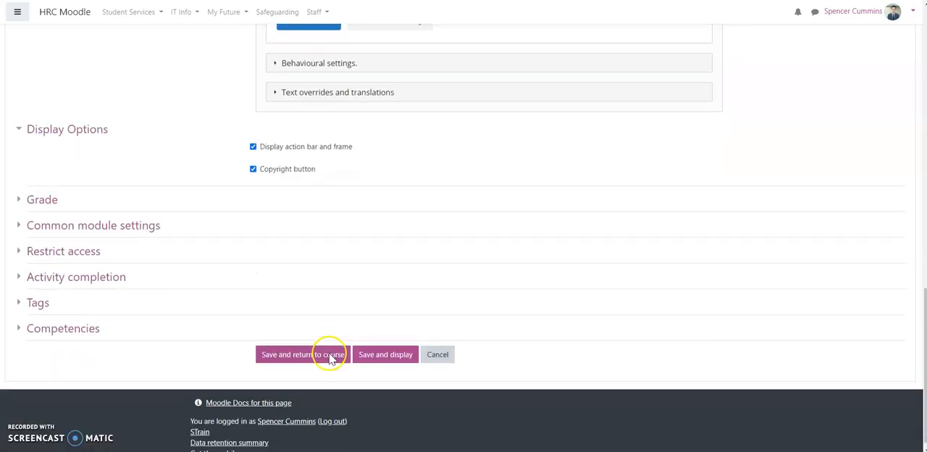
click(370, 363)
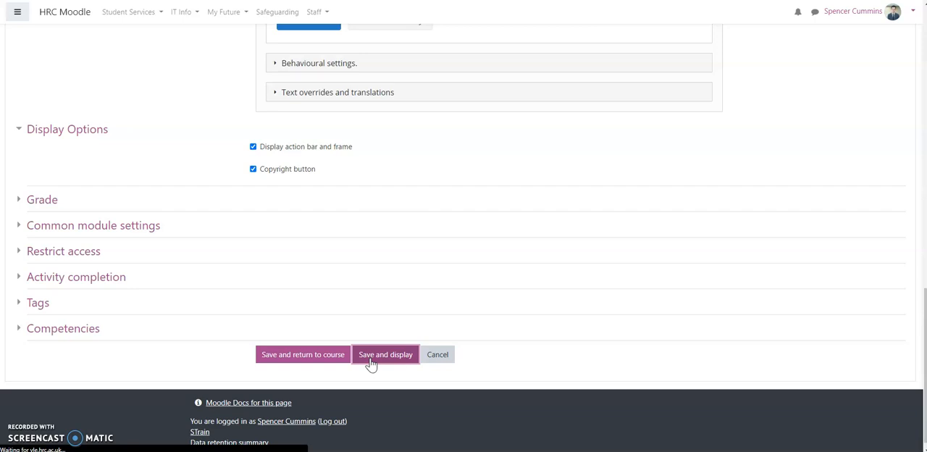
click(584, 187)
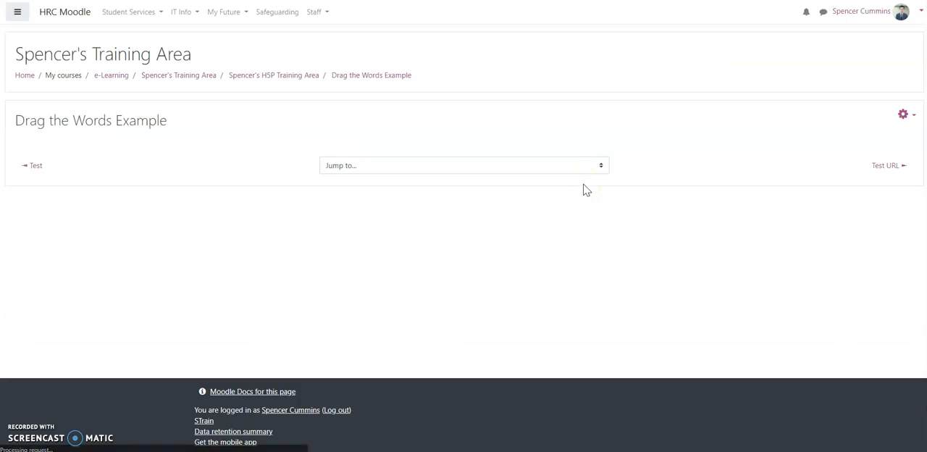
click(586, 193)
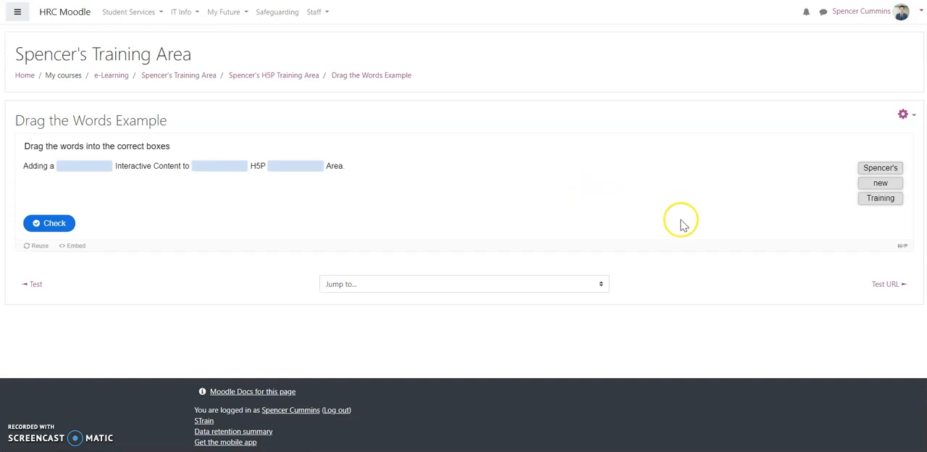
Test the exercise by filling the three blanks in order with the possessive name, "new" and "Training", then check the answers and show the solution.
drag(877, 172, 73, 164)
drag(904, 172, 220, 171)
drag(883, 174, 294, 164)
click(63, 189)
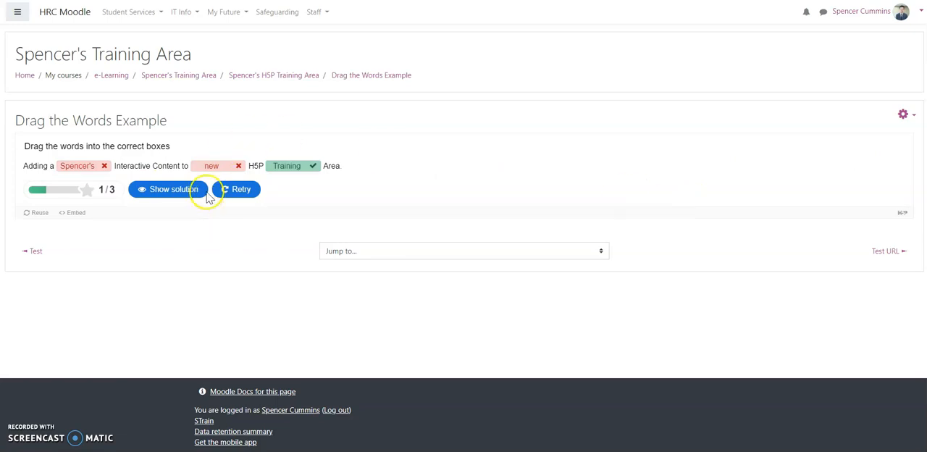
click(170, 194)
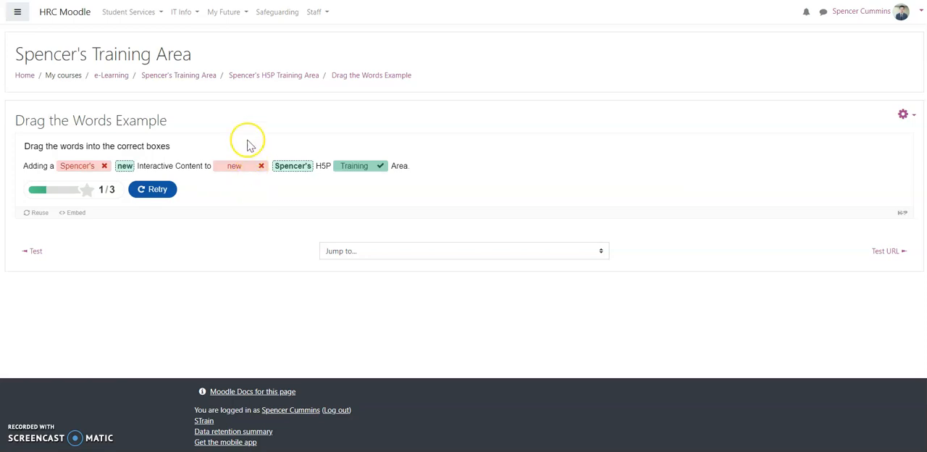
Return to the course's H5P training section and add a new Interactive Content activity to it.
click(274, 78)
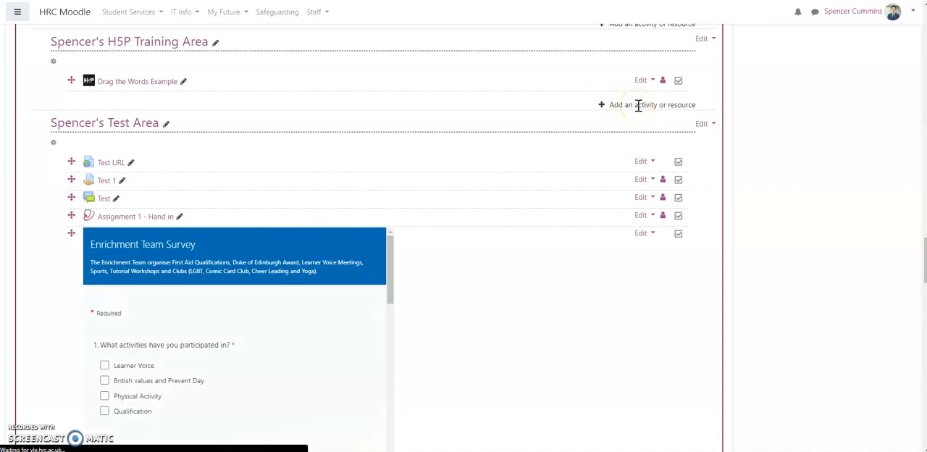
click(639, 109)
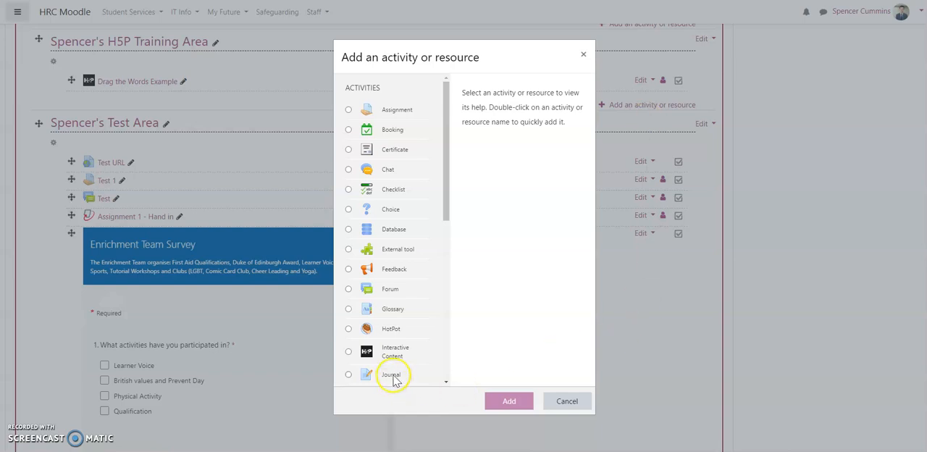
click(395, 353)
click(509, 401)
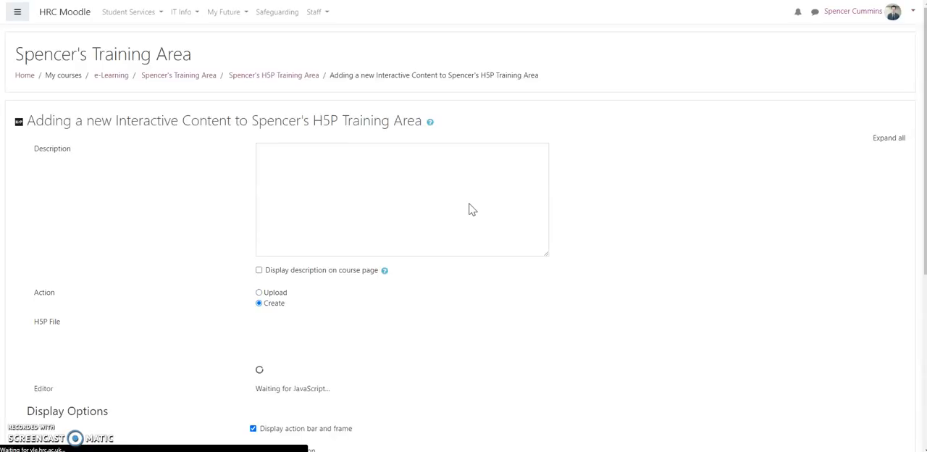
click(472, 209)
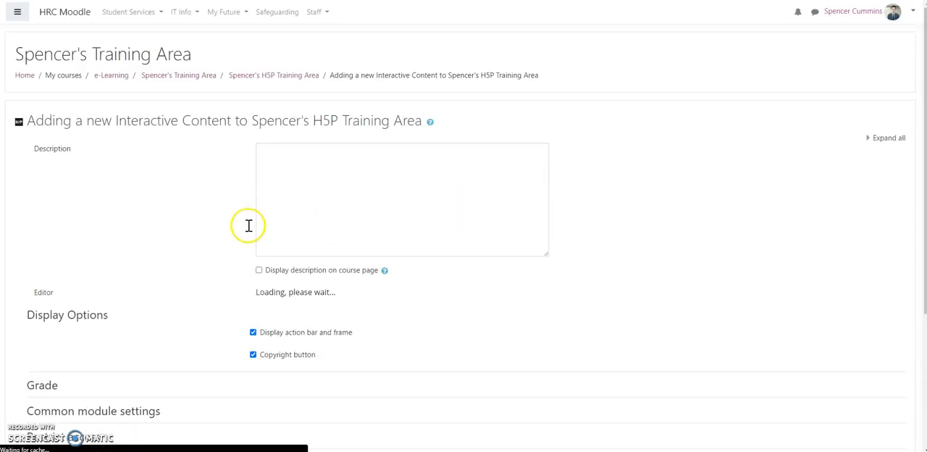
Set the new activity's H5P content type to Course Presentation.
scroll(248, 245, down, 3)
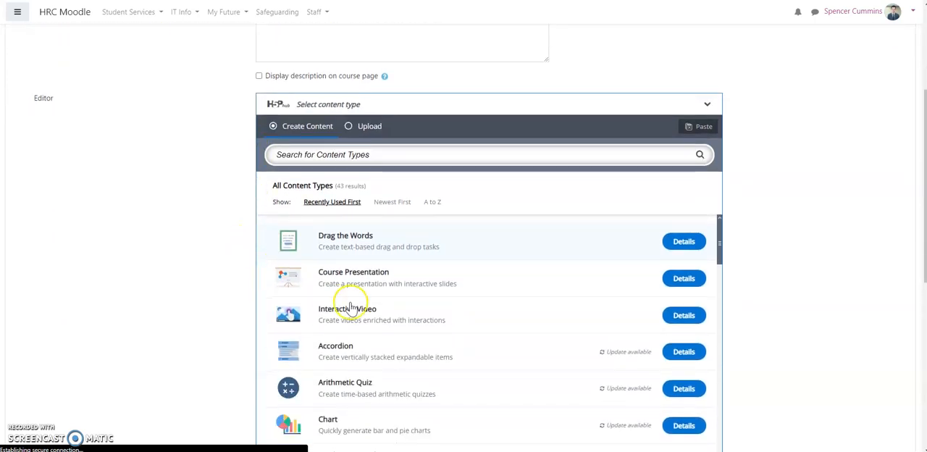
click(362, 257)
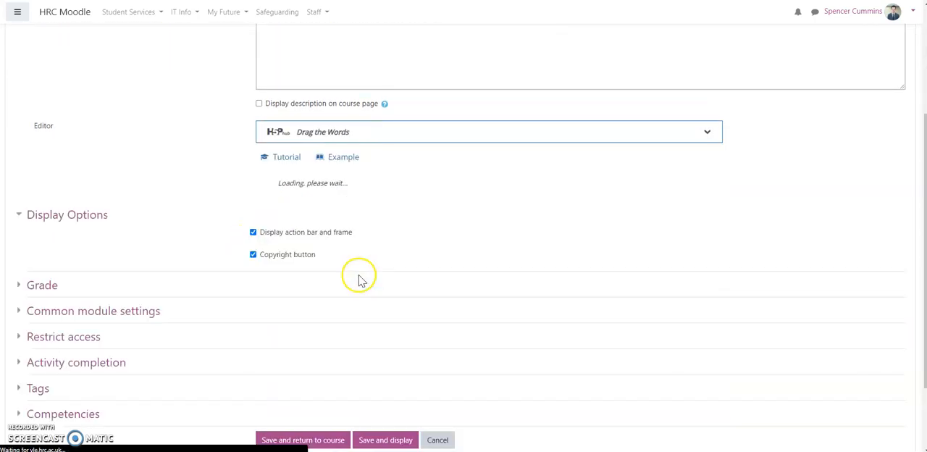
click(352, 141)
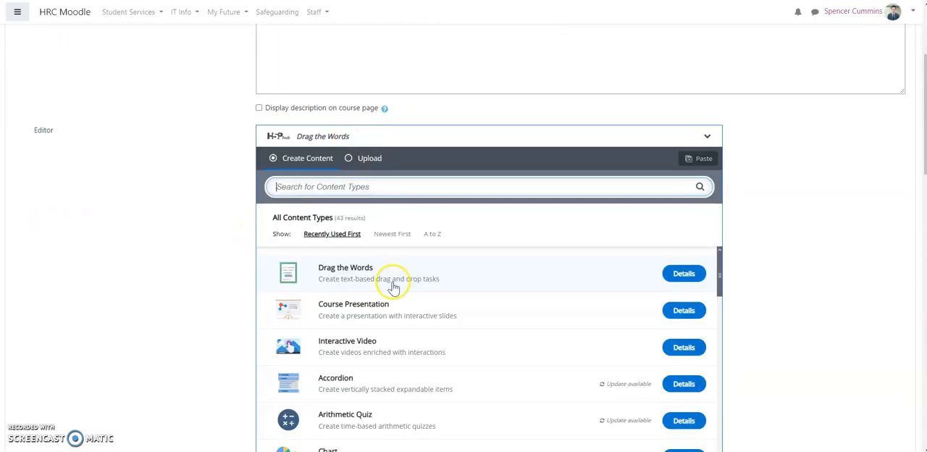
click(389, 308)
click(681, 233)
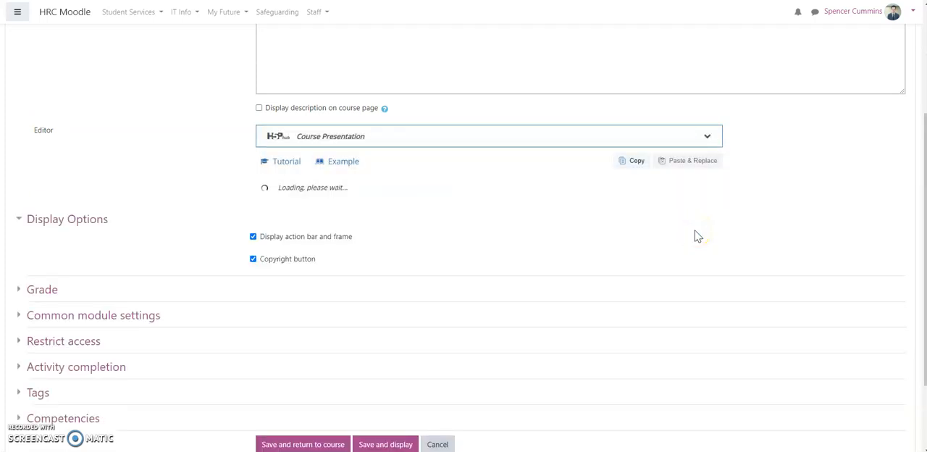
click(694, 237)
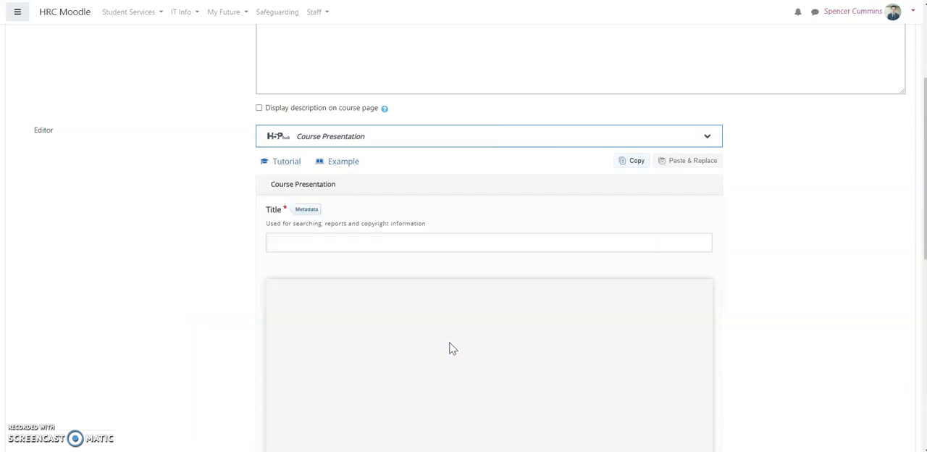
Title the course presentation "Test Presentation".
click(310, 310)
click(410, 242)
text(Test Pres)
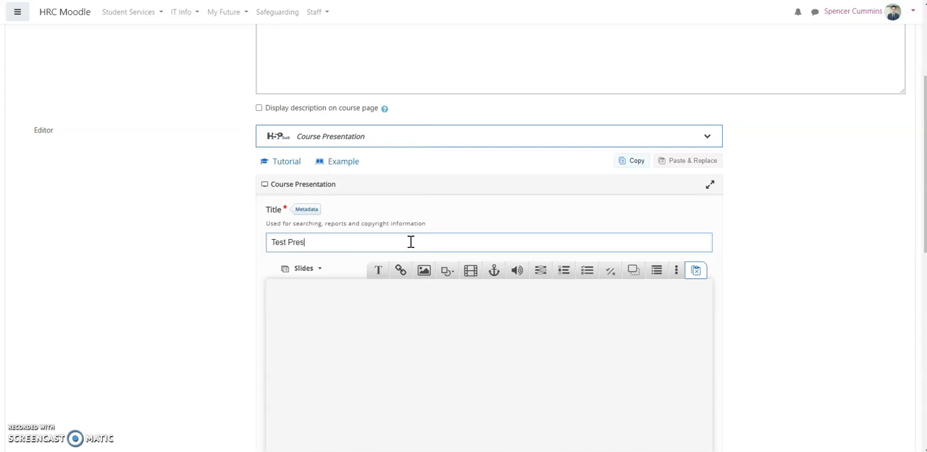
text(entation)
Insert a Single Choice Set element on the presentation's first slide.
scroll(452, 336, down, 3)
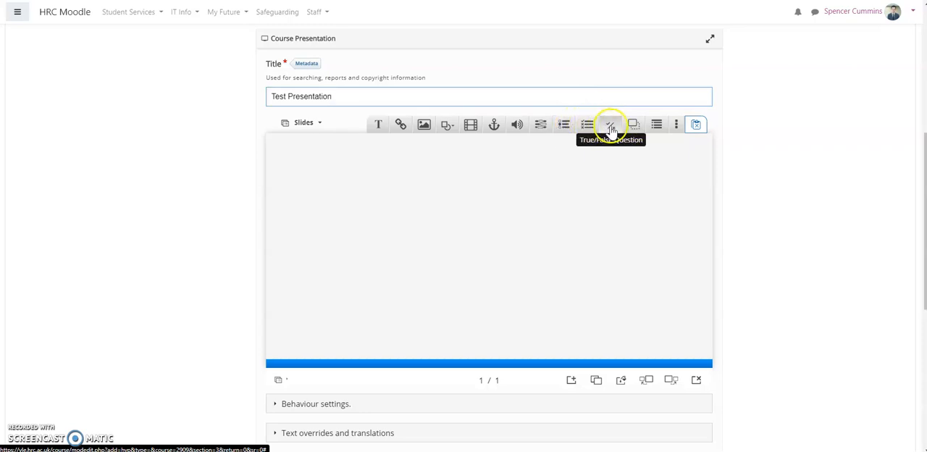
click(675, 129)
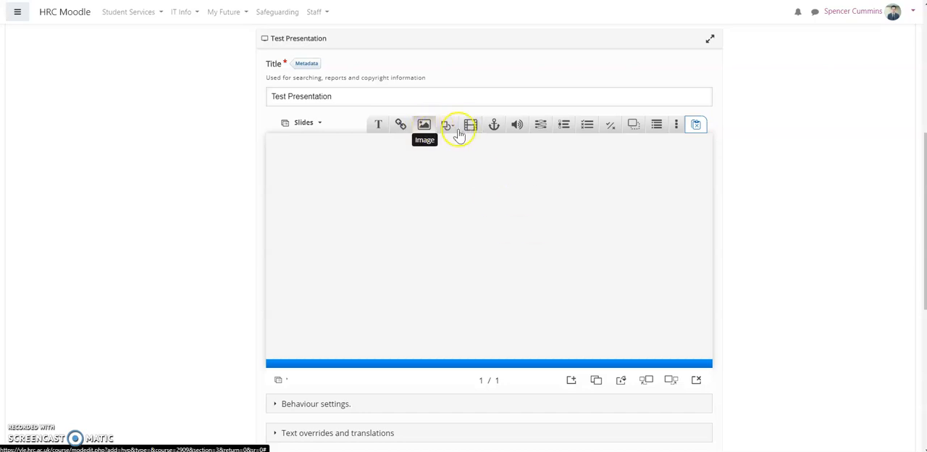
click(566, 129)
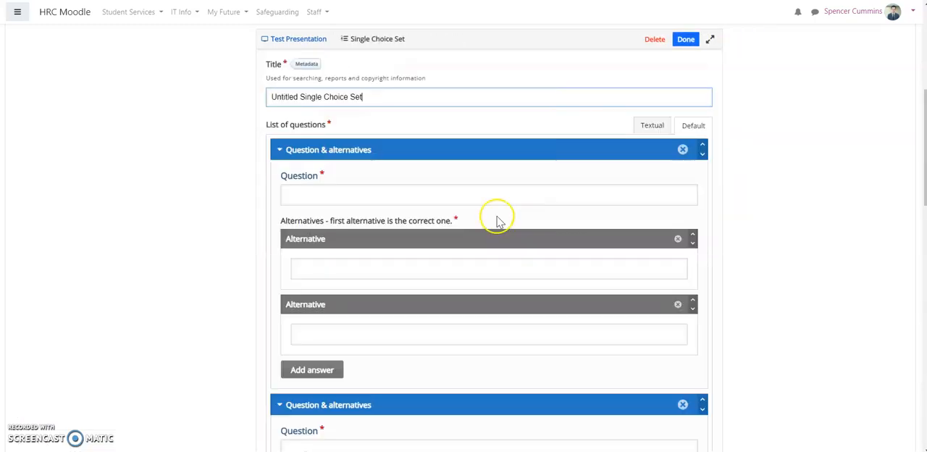
Enter "hdusfhkhuksg" as the first question, with "dfgdsfg" as the correct alternative and "sdgdg" as the wrong one.
click(343, 192)
text(hdusfhkhuksg)
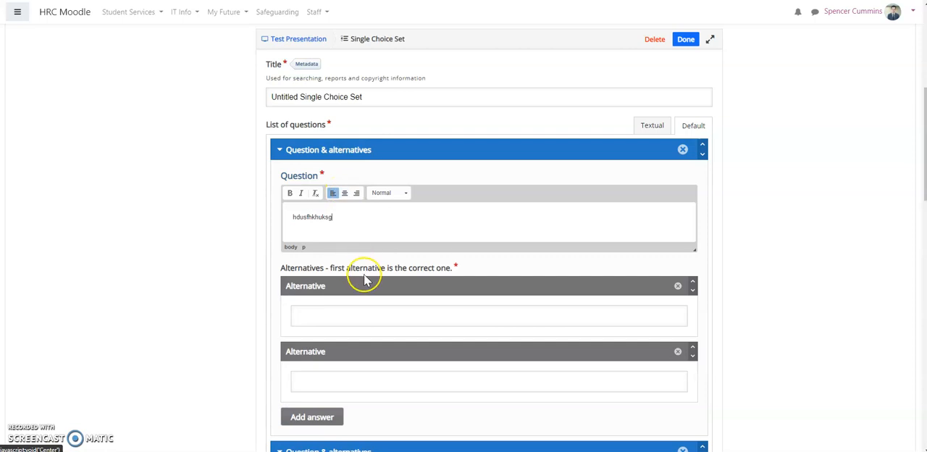
click(343, 326)
text(dfgdsfg)
click(355, 391)
text(sdgdg)
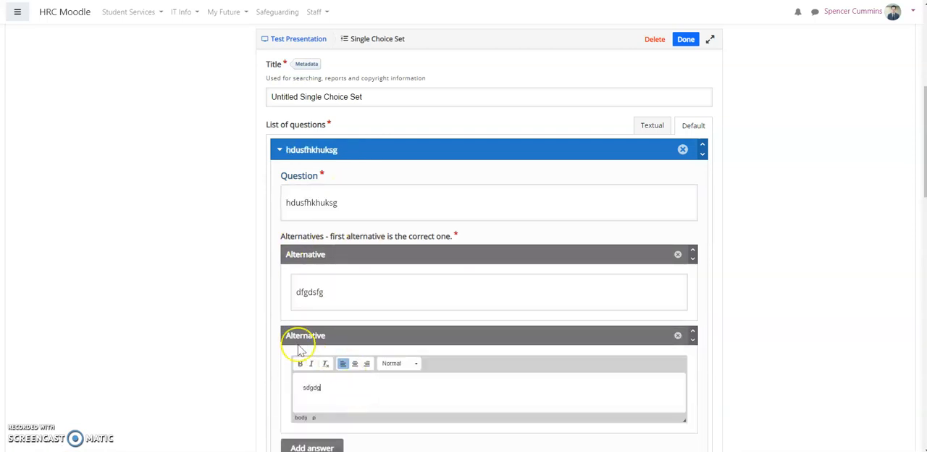
Enter "sgdgsg" as the second question, with "dgsdg" as the correct alternative and "dgsd" as the wrong one.
scroll(246, 334, down, 5)
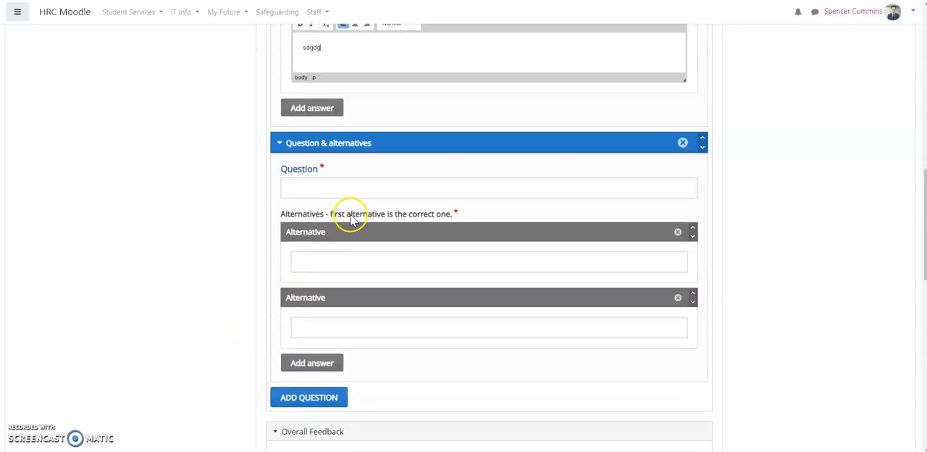
click(352, 189)
text(sgdgsg)
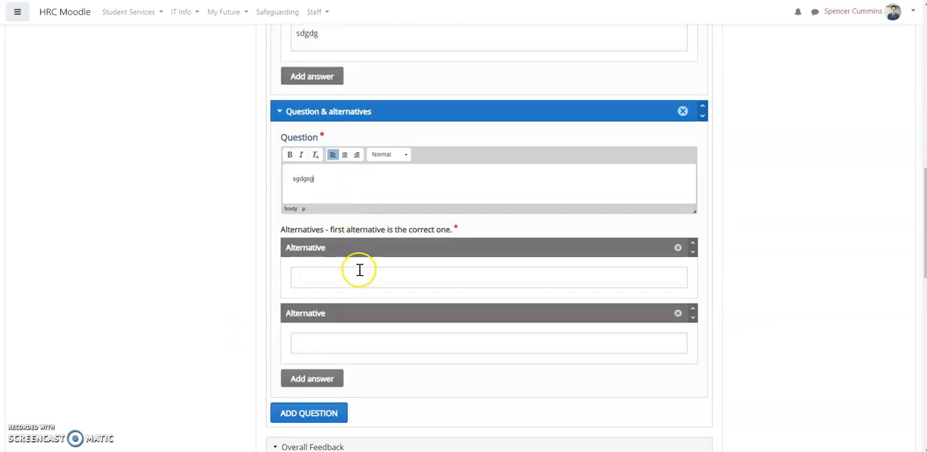
click(358, 271)
text(dgsdg)
click(364, 355)
text(dgsd)
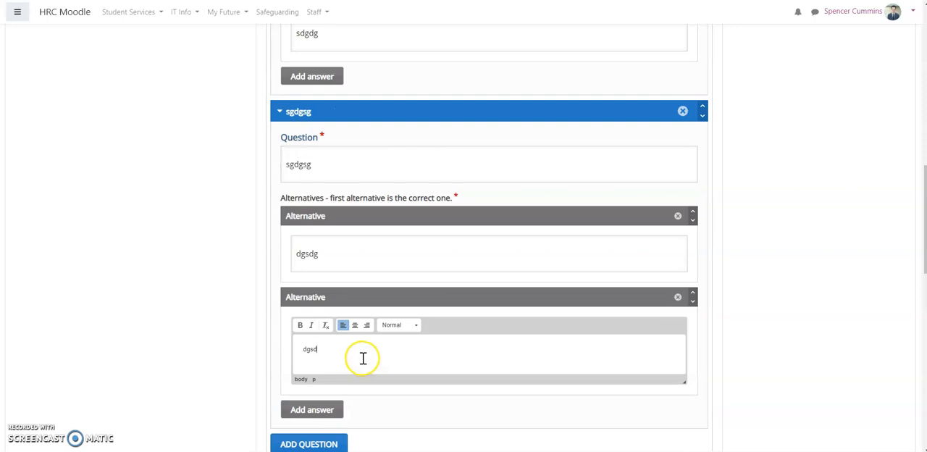
Finish the choice set, enlarge it and place it near the slide's centre, and add a new slide after it.
scroll(226, 317, down, 7)
click(274, 285)
drag(578, 261, 702, 293)
drag(615, 267, 551, 254)
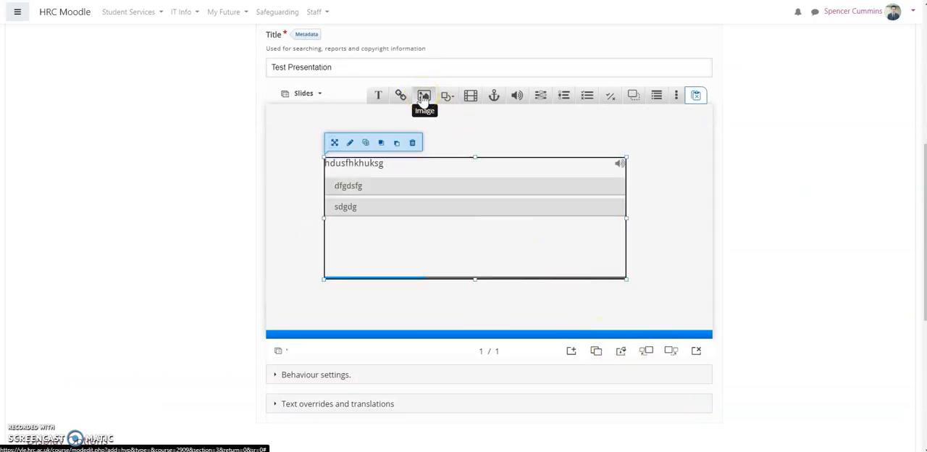
click(571, 353)
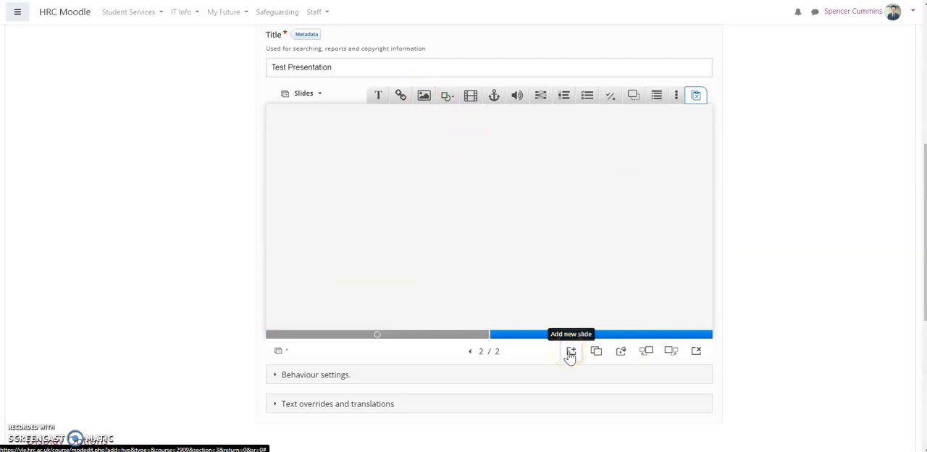
Switch to the h5p.org website and browse the content types on its Examples & downloads page.
scroll(463, 362, down, 3)
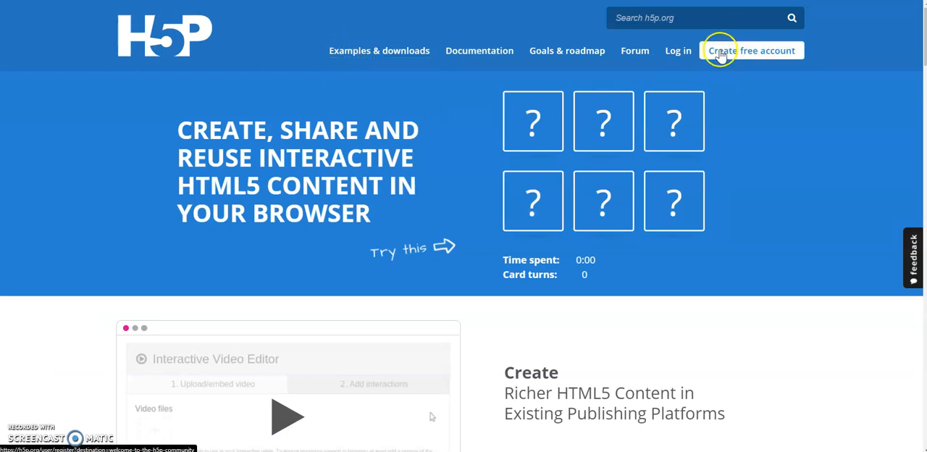
click(424, 63)
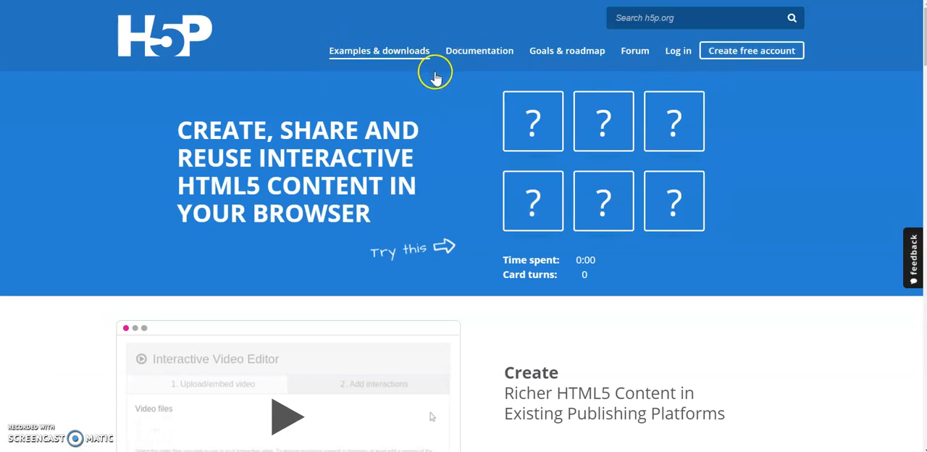
scroll(493, 246, down, 7)
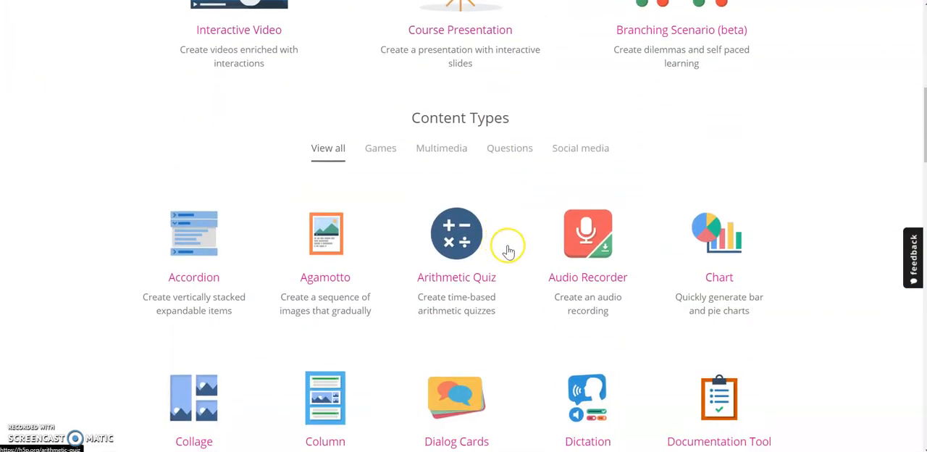
scroll(507, 248, up, 2)
click(528, 248)
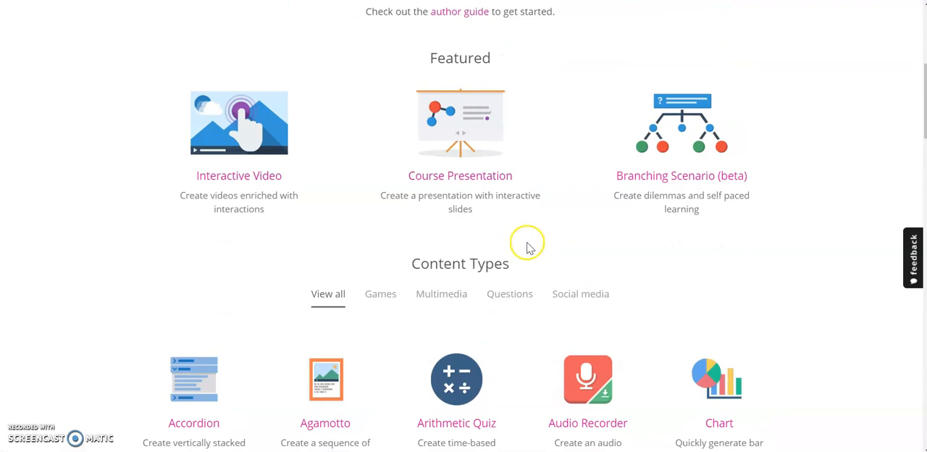
scroll(531, 257, down, 3)
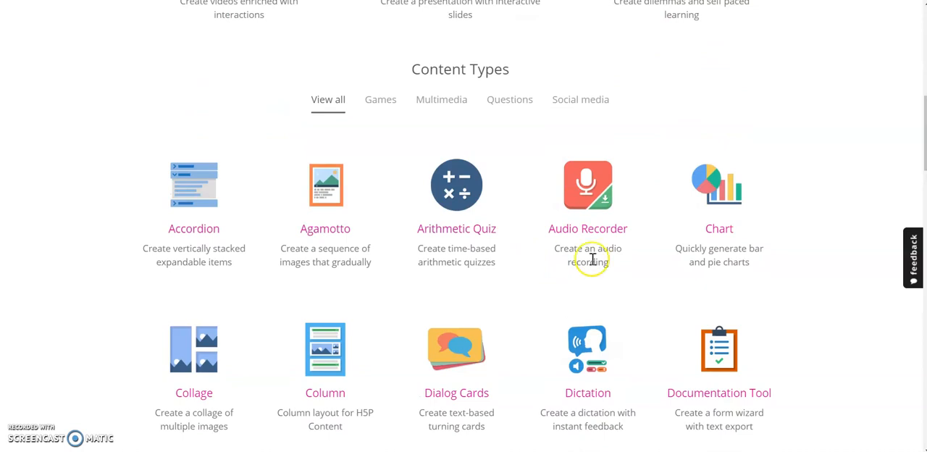
scroll(590, 261, down, 7)
scroll(633, 282, down, 3)
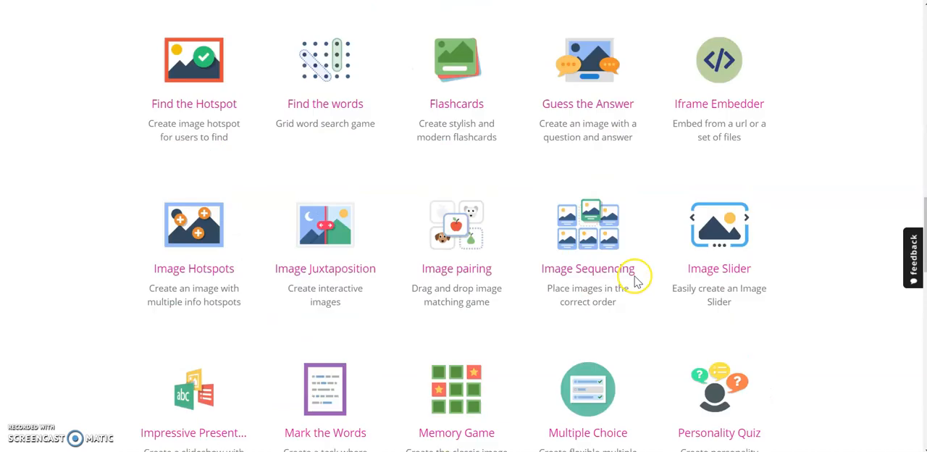
scroll(643, 275, up, 11)
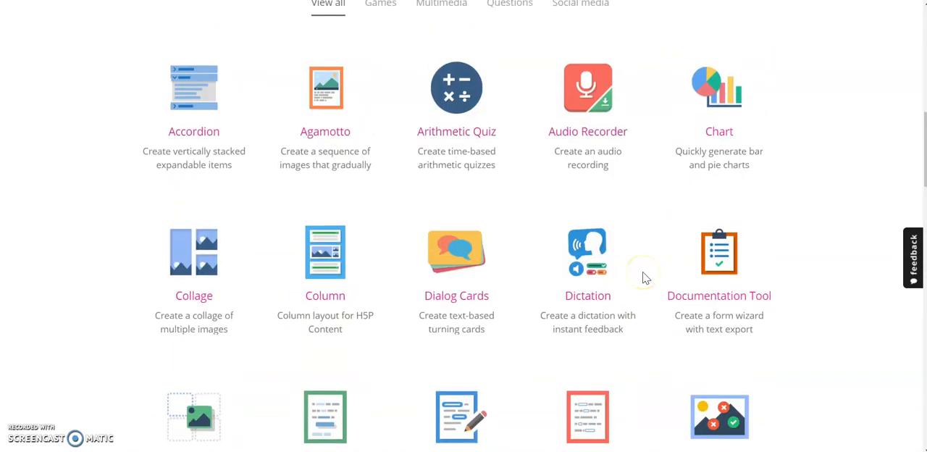
click(656, 240)
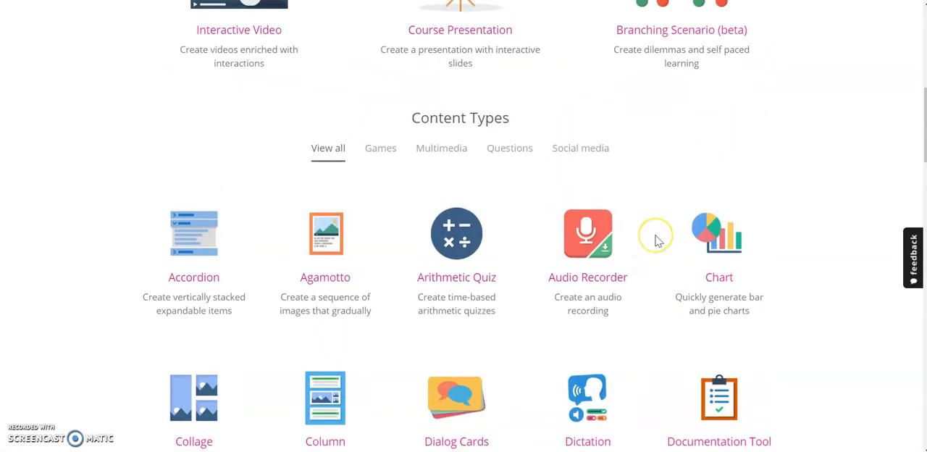